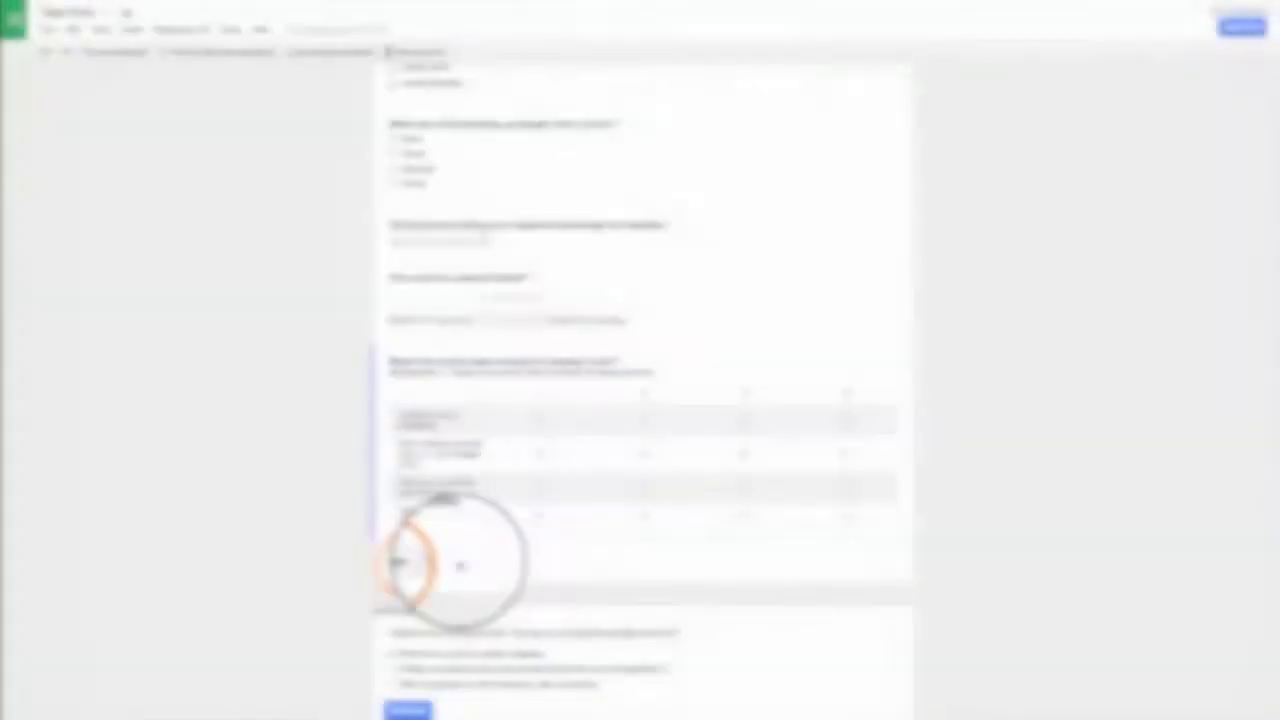
Add a question below the grid question and try out the Date question type
{"action": "left_click", "coordinate": [407, 560]}
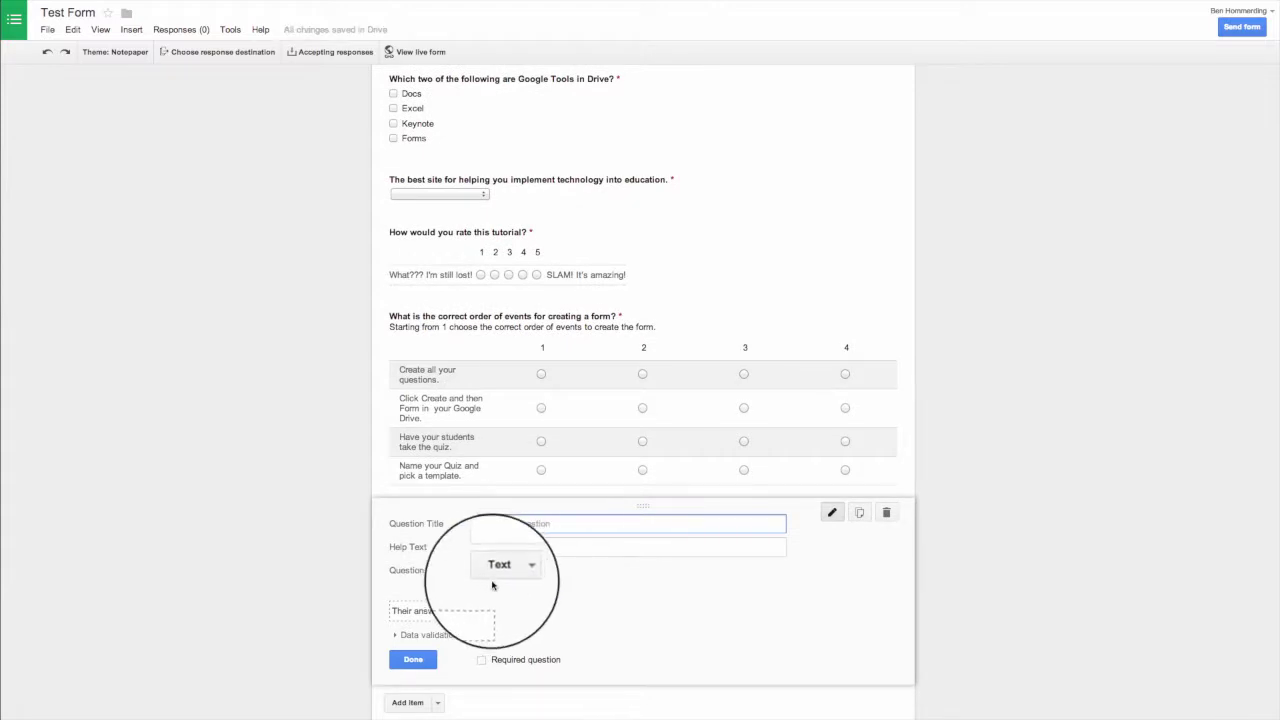
{"action": "left_click", "coordinate": [519, 572]}
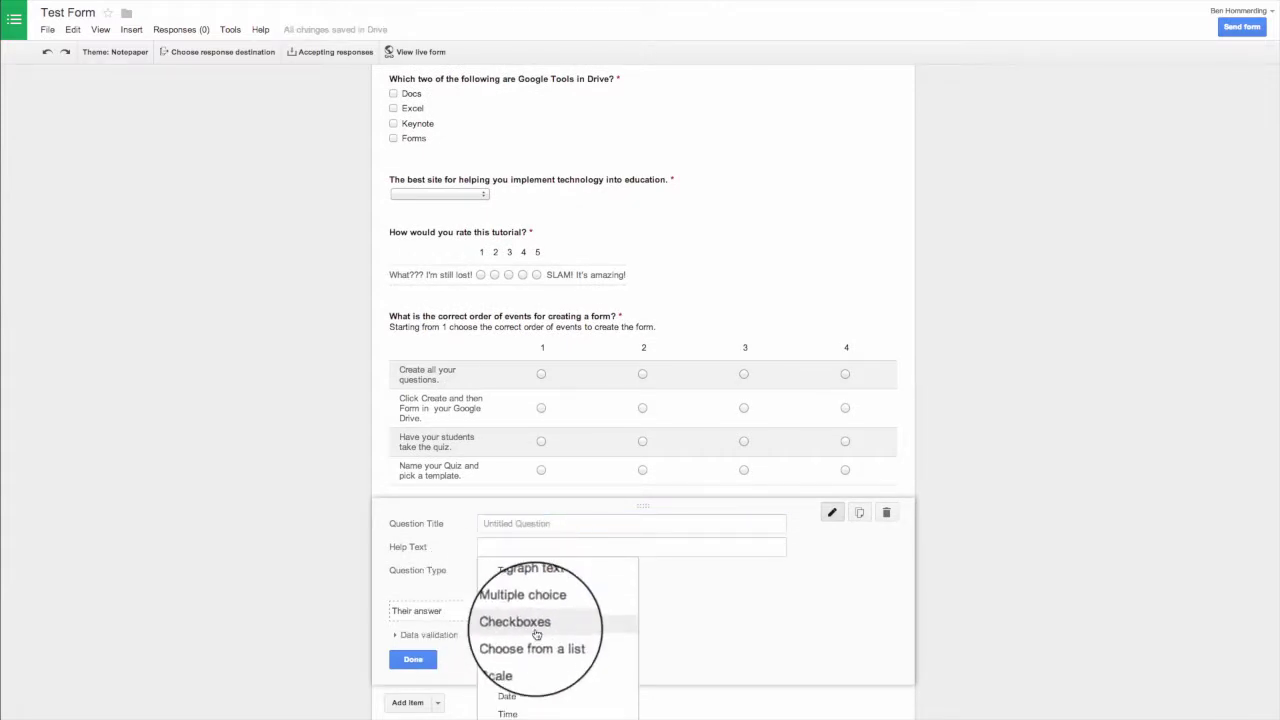
{"action": "left_click", "coordinate": [517, 697]}
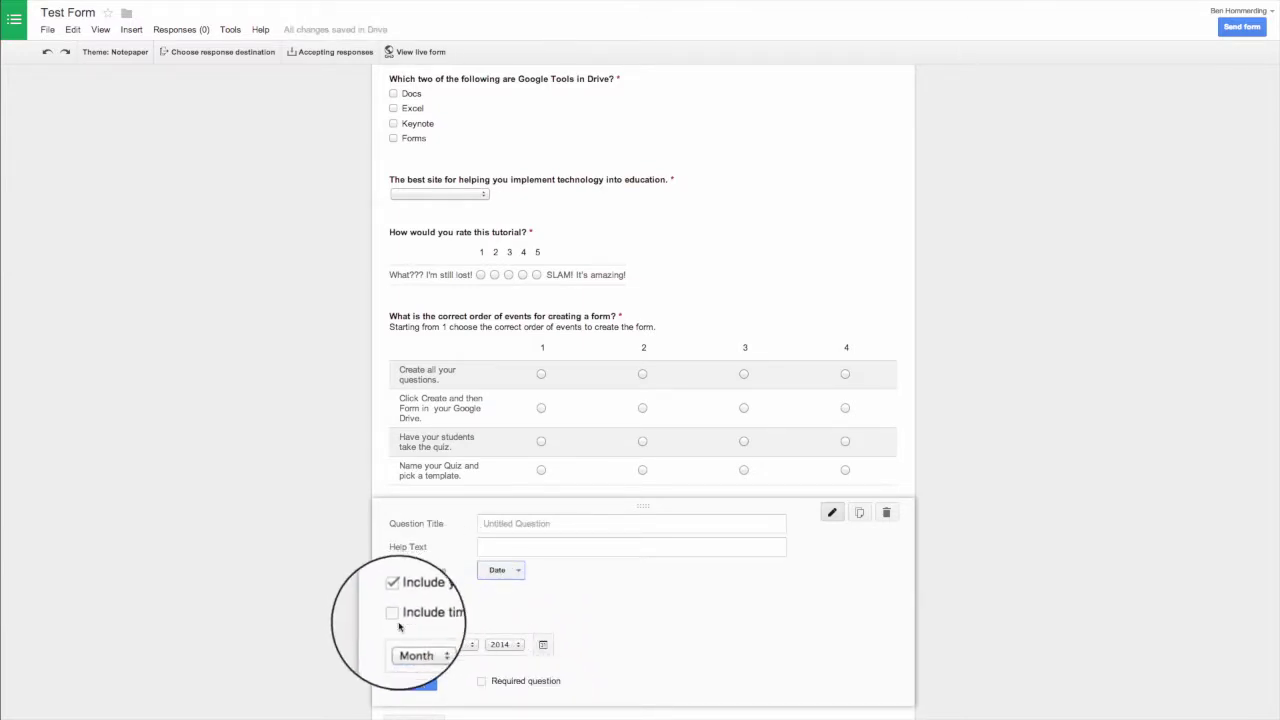
{"action": "left_click", "coordinate": [517, 573]}
{"action": "left_click", "coordinate": [516, 592]}
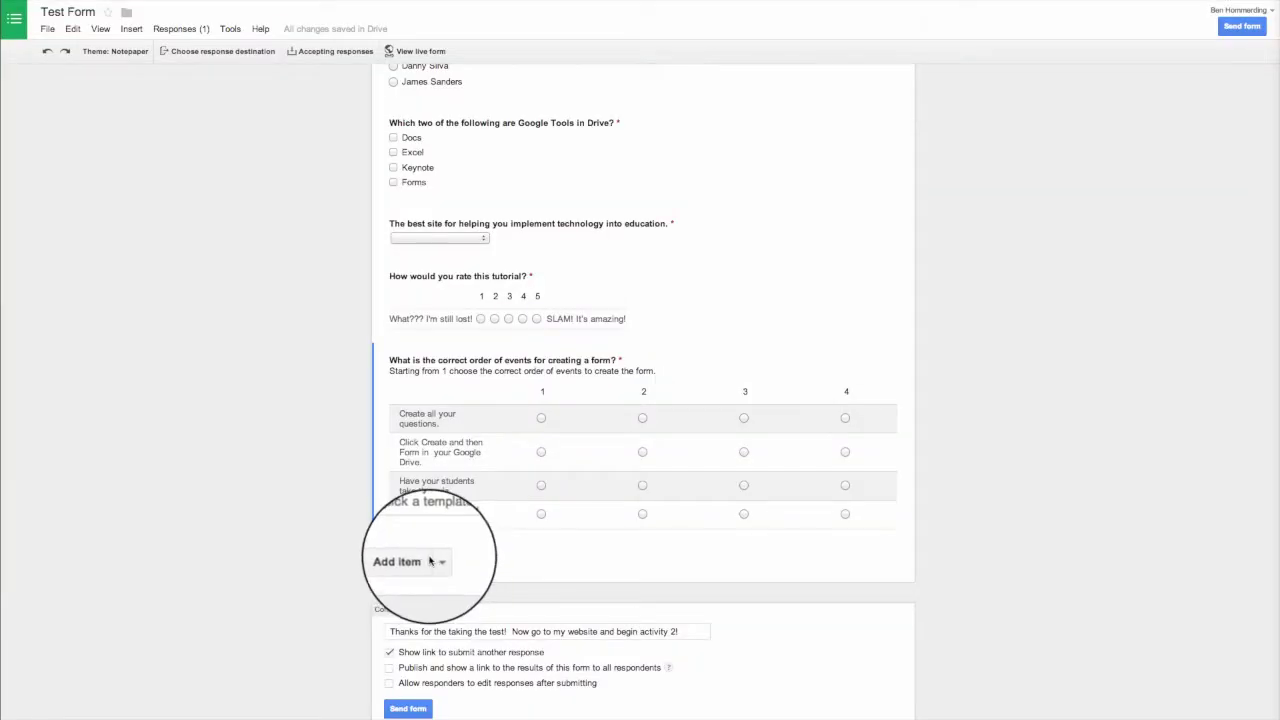
Add a section header titled "Multiple Choice" with the description "Choose the Best Answer." at the end of the form
{"action": "left_click", "coordinate": [436, 561]}
{"action": "left_click", "coordinate": [437, 560]}
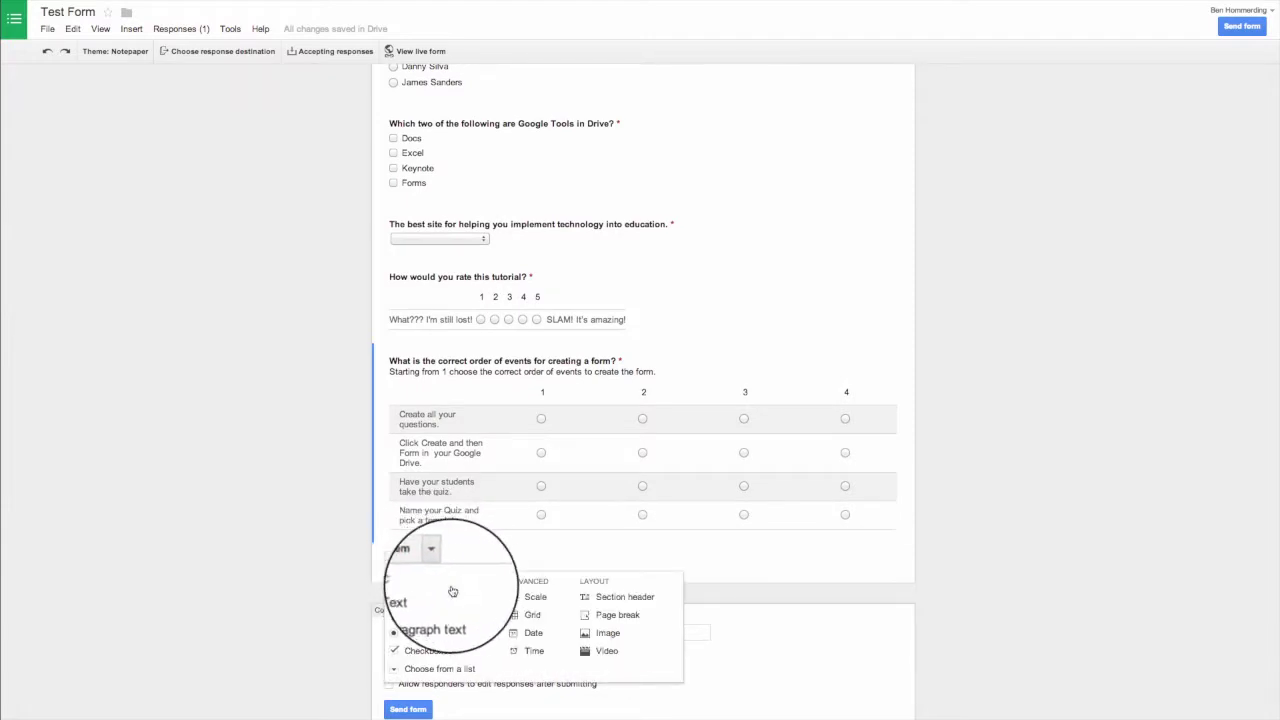
{"action": "left_click", "coordinate": [607, 599]}
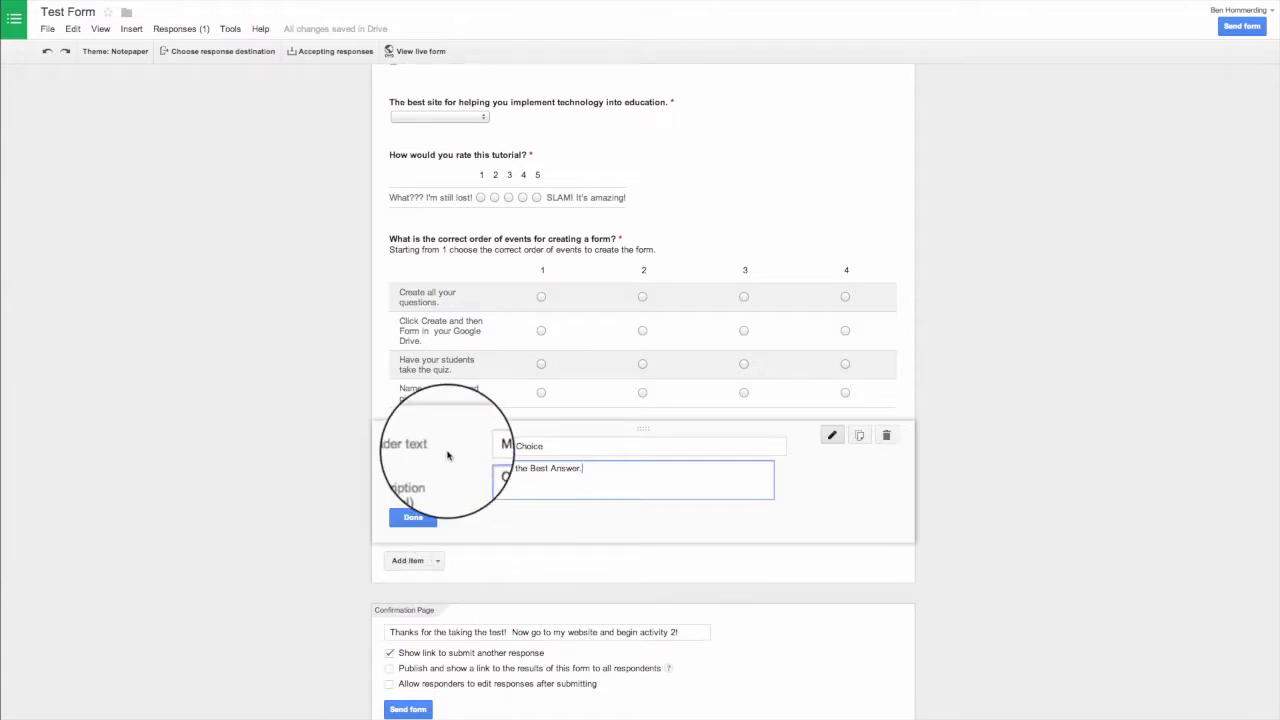
{"action": "left_click", "coordinate": [413, 517]}
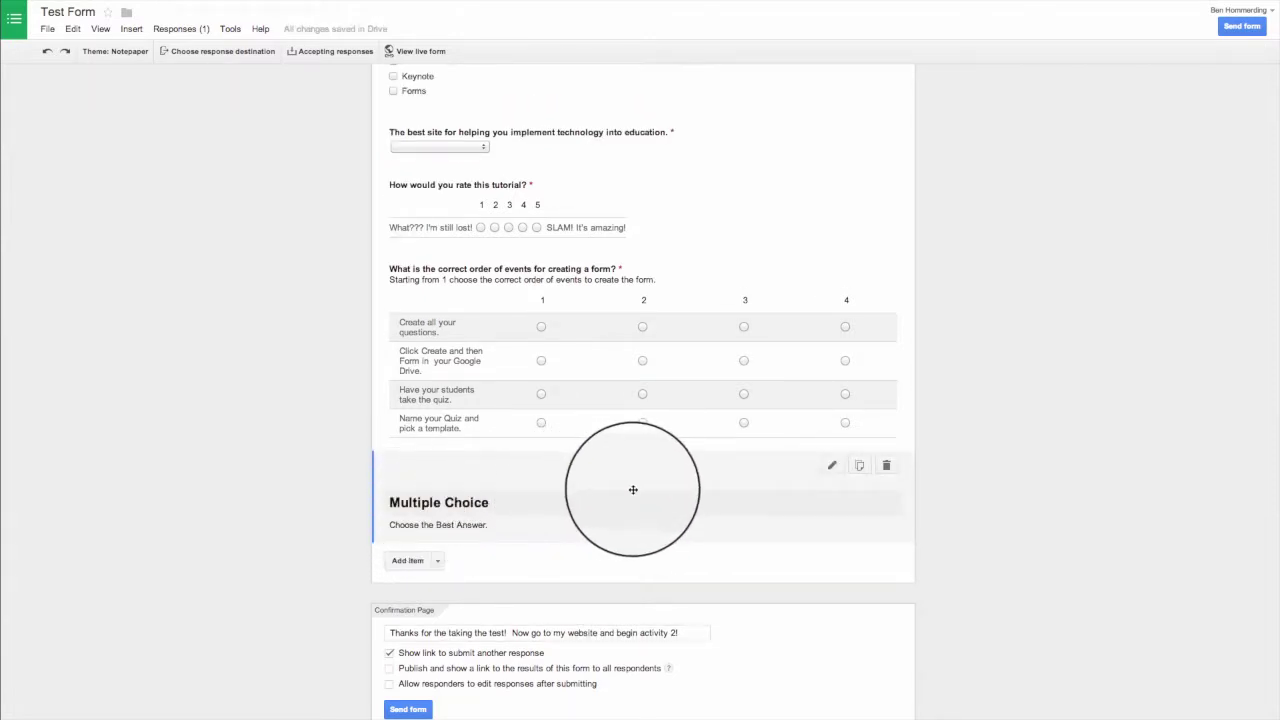
Move the "Multiple Choice" section header directly above the question about the current President
{"action": "scroll", "coordinate": [671, 491], "scroll_direction": "up", "scroll_amount": 3}
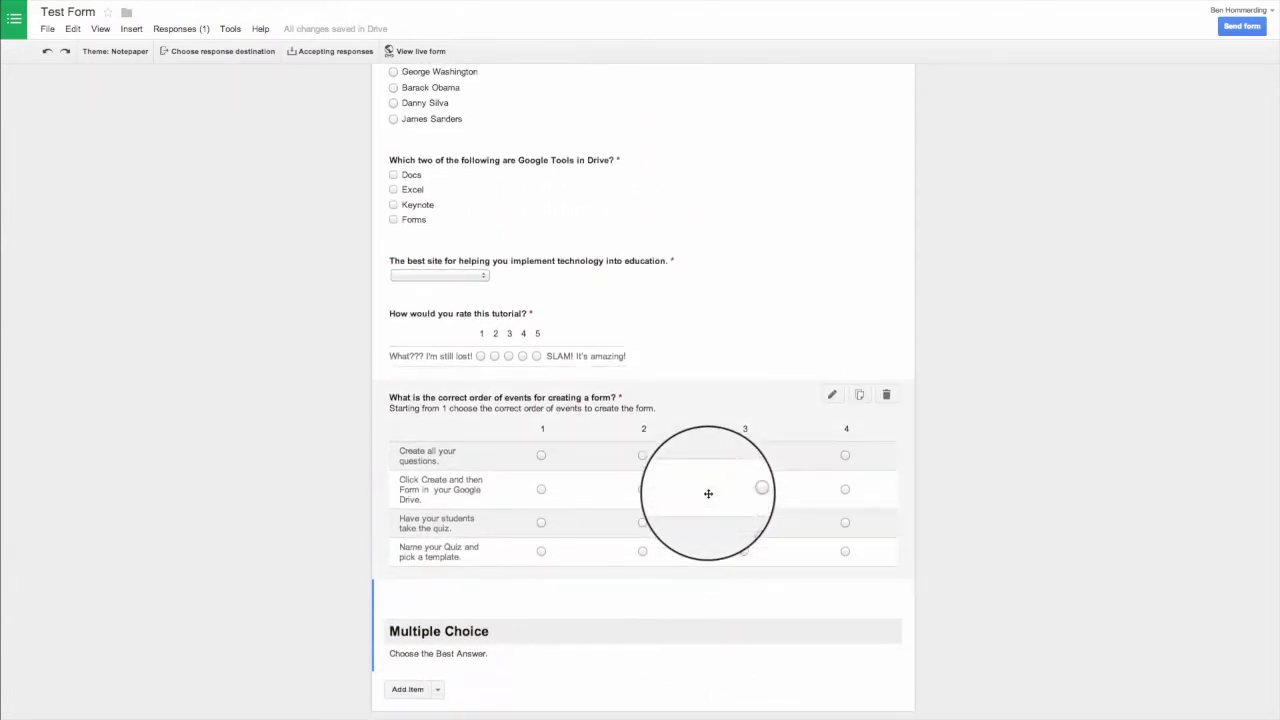
{"action": "scroll", "coordinate": [655, 93], "scroll_direction": "down", "scroll_amount": 1}
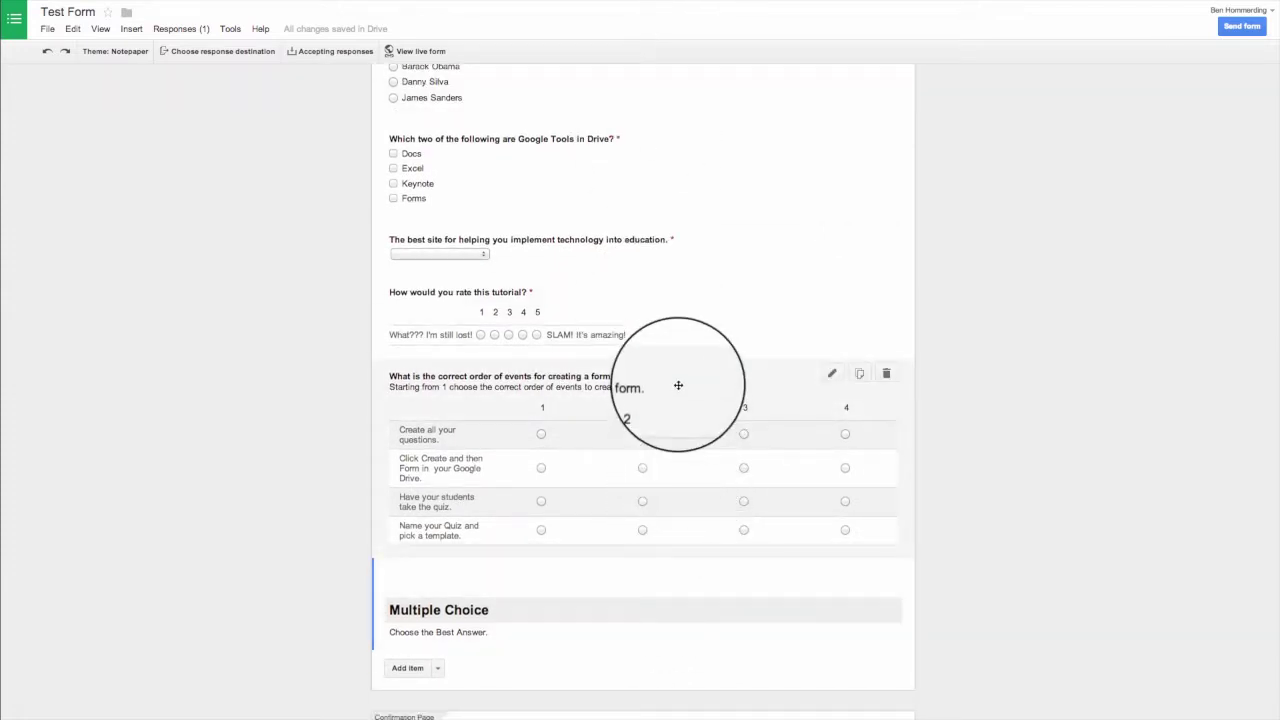
{"action": "left_click_drag", "start_coordinate": [652, 590], "coordinate": [663, 385]}
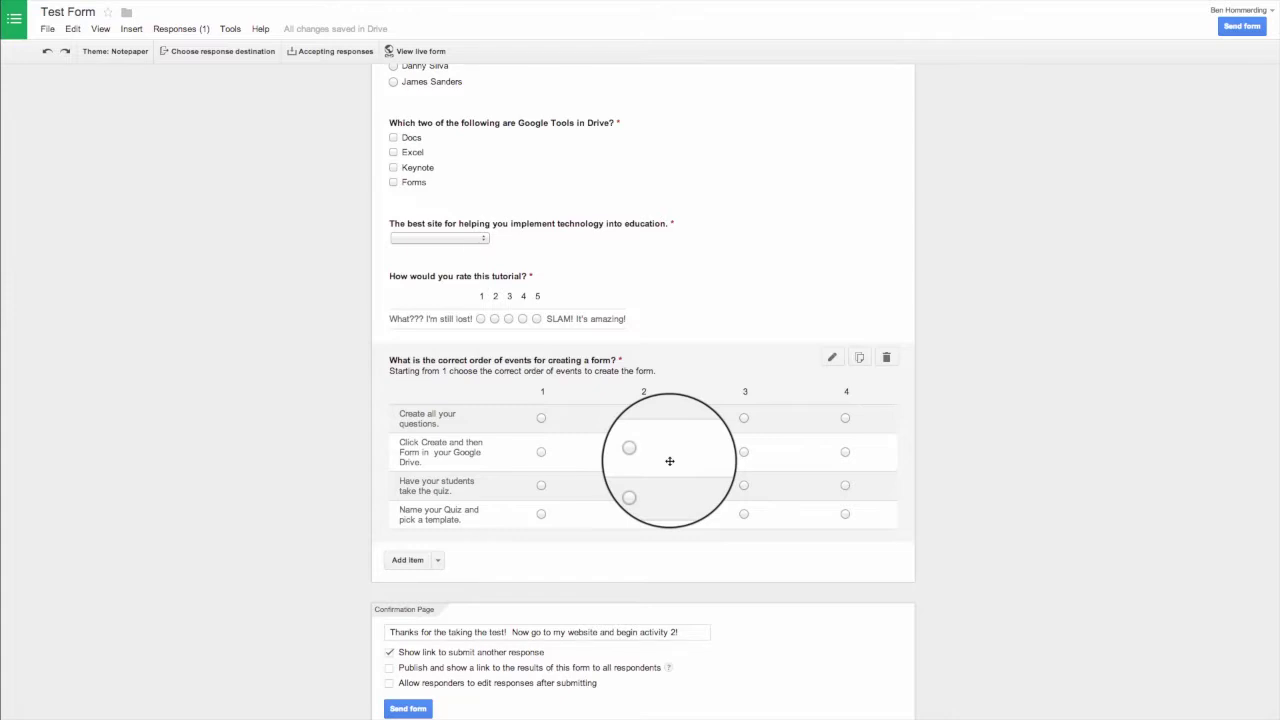
Insert a page break with the default title and move it directly below the question about Google Tools in Drive
{"action": "left_click", "coordinate": [438, 561]}
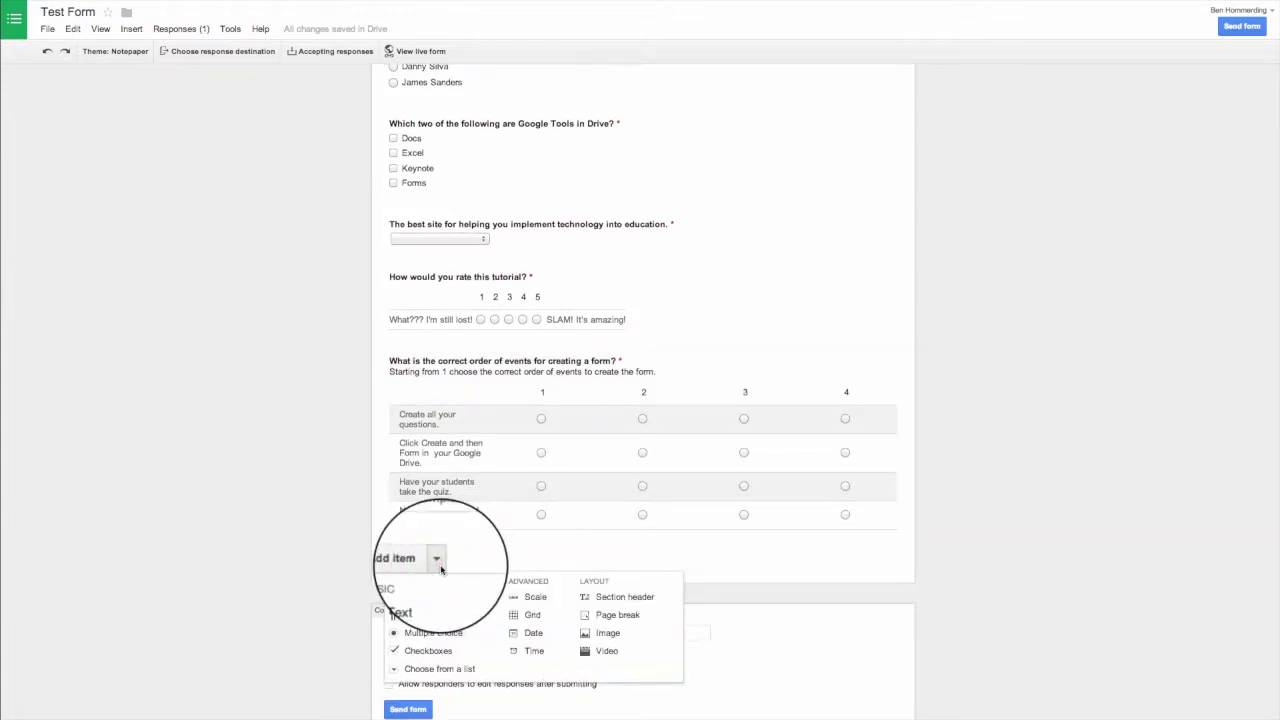
{"action": "left_click", "coordinate": [612, 614]}
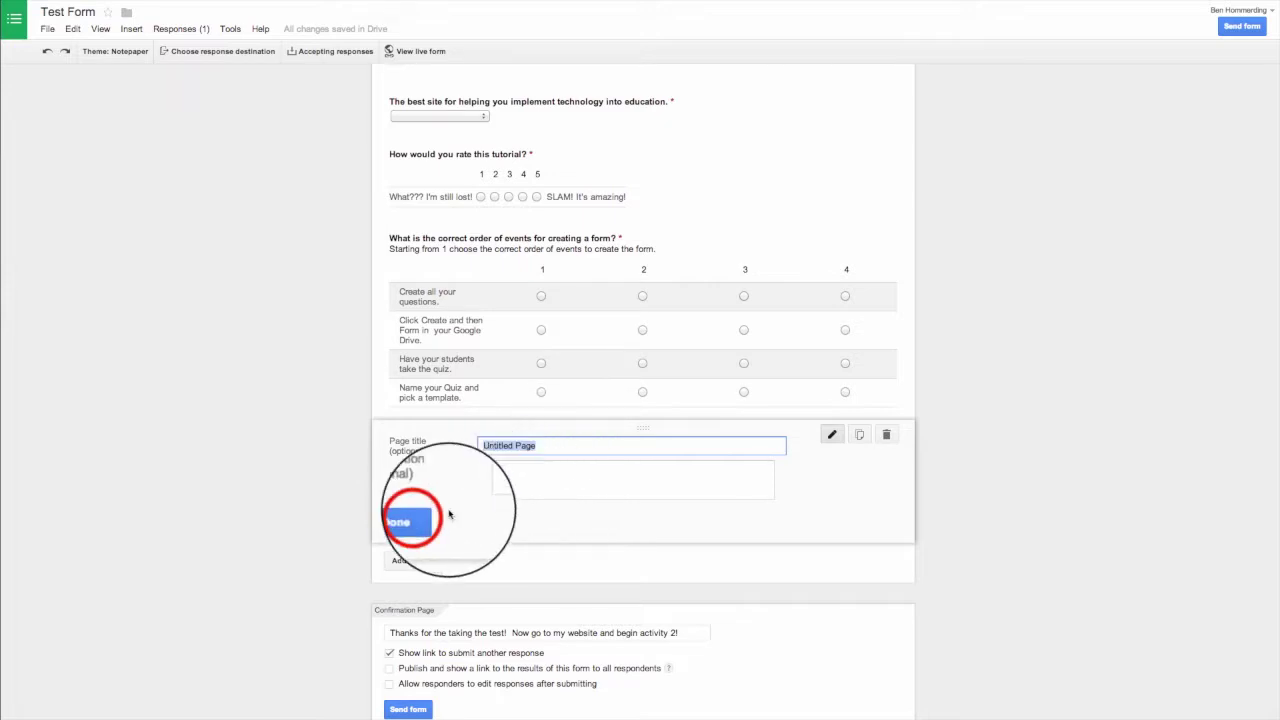
{"action": "left_click", "coordinate": [413, 518]}
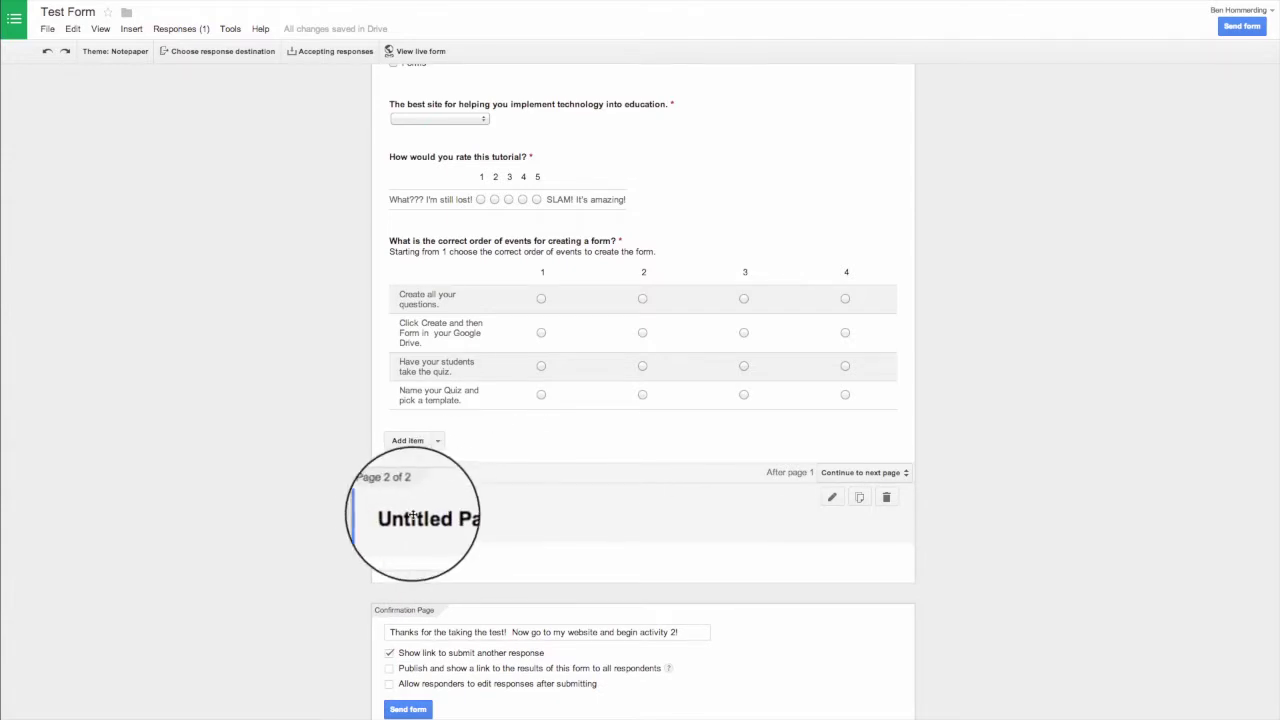
{"action": "left_click_drag", "start_coordinate": [576, 531], "coordinate": [601, 252]}
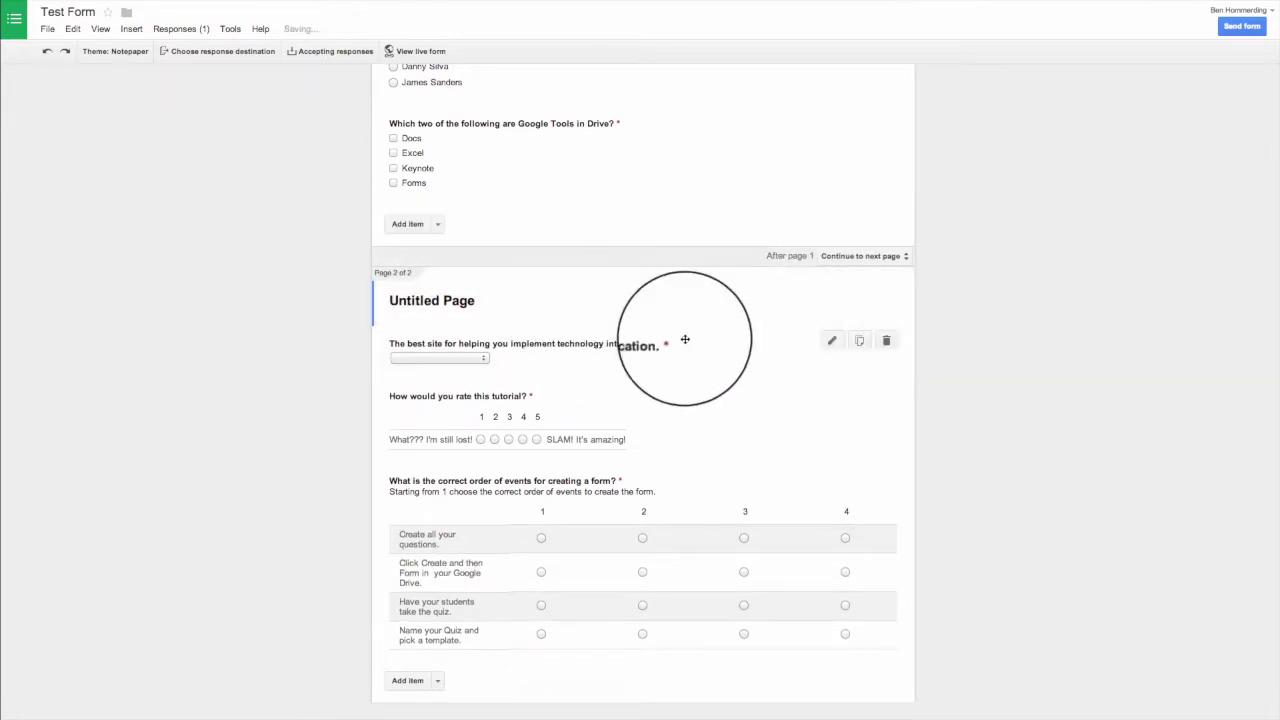
{"action": "scroll", "coordinate": [660, 360], "scroll_direction": "up", "scroll_amount": 2}
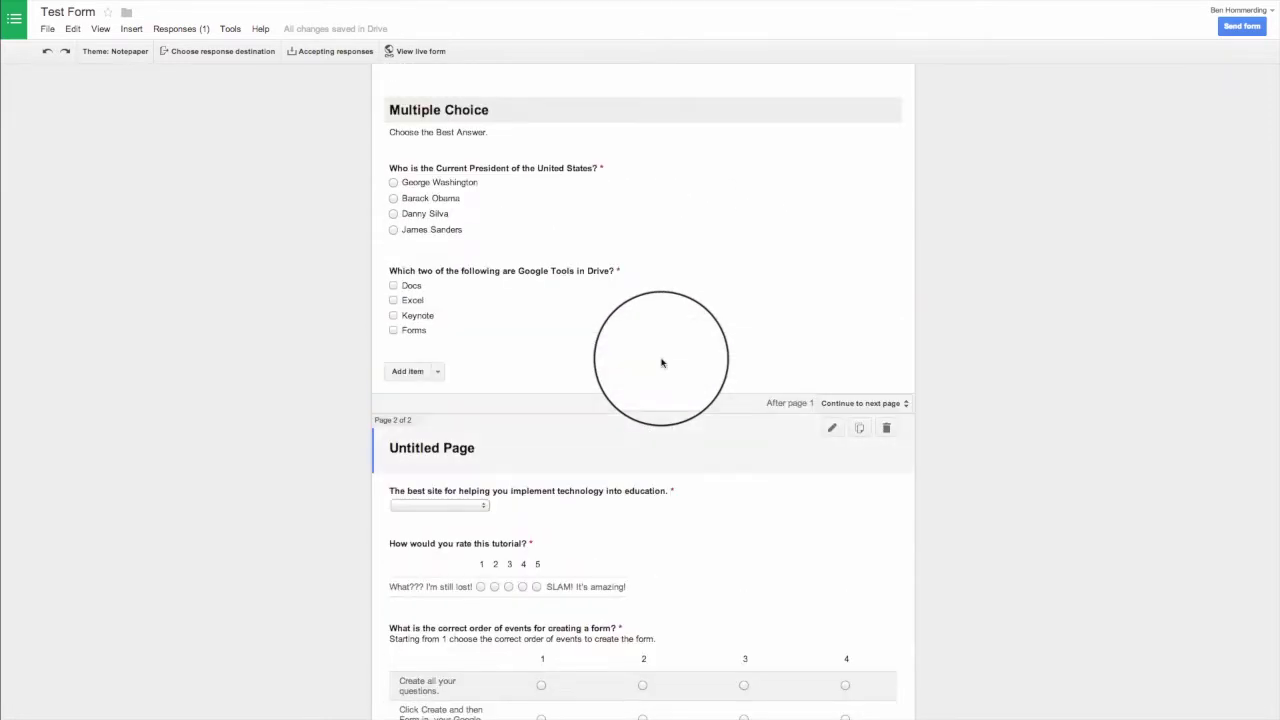
{"action": "scroll", "coordinate": [626, 540], "scroll_direction": "up", "scroll_amount": 3}
{"action": "scroll", "coordinate": [620, 450], "scroll_direction": "down", "scroll_amount": 5}
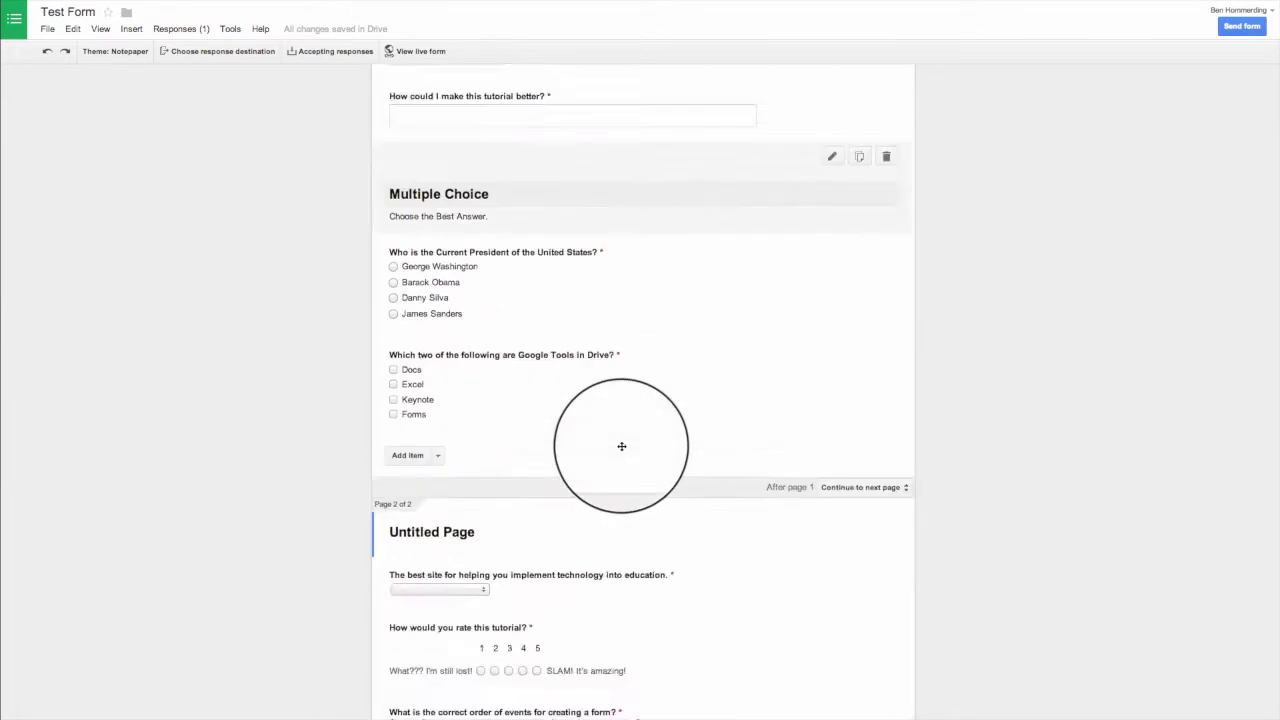
Undo the page break, insert one after the grid question instead, and view the navigation options after page 1
{"action": "key", "text": "ctrl+z"}
{"action": "left_click", "coordinate": [437, 560]}
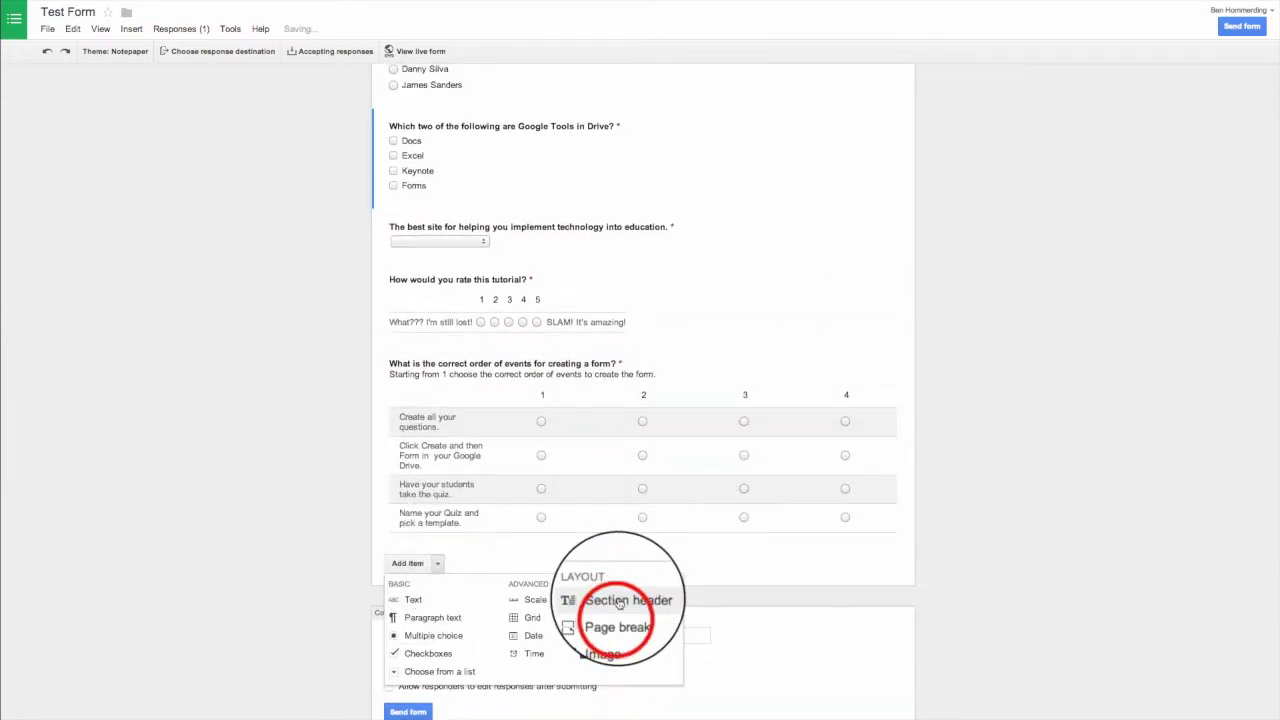
{"action": "left_click", "coordinate": [604, 618]}
{"action": "left_click", "coordinate": [413, 518]}
{"action": "left_click", "coordinate": [871, 472]}
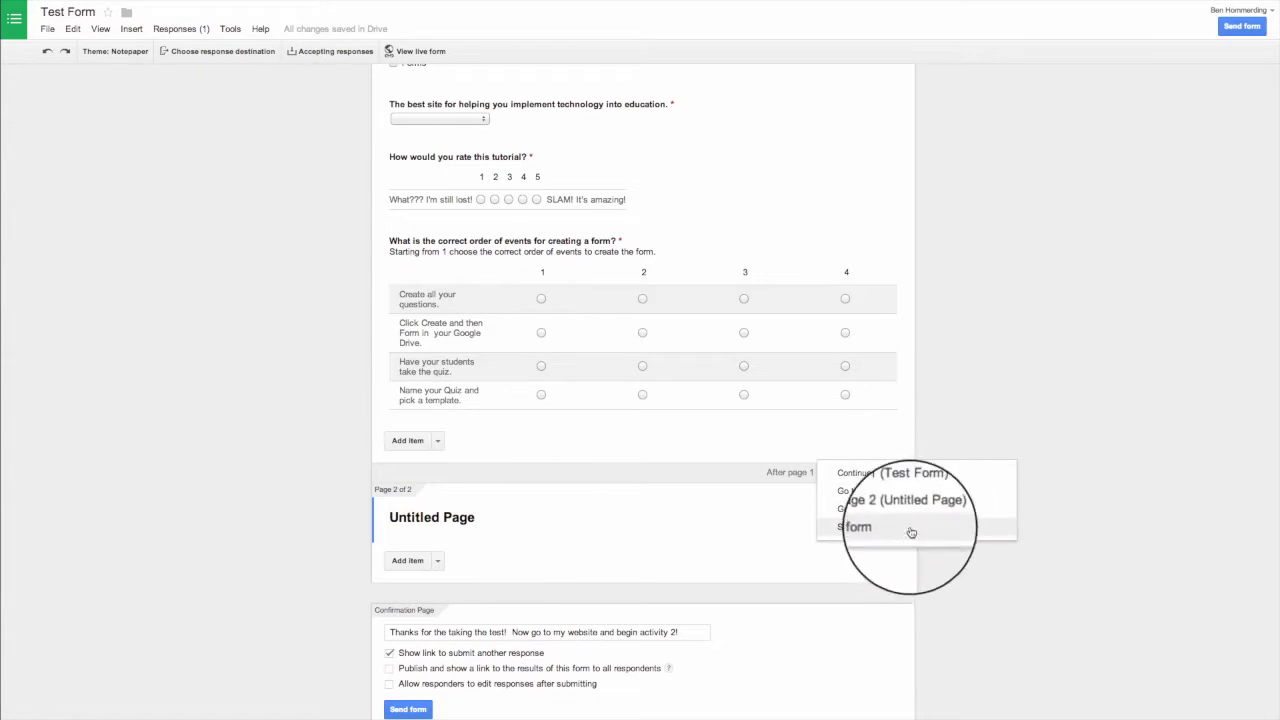
{"action": "left_click", "coordinate": [751, 471]}
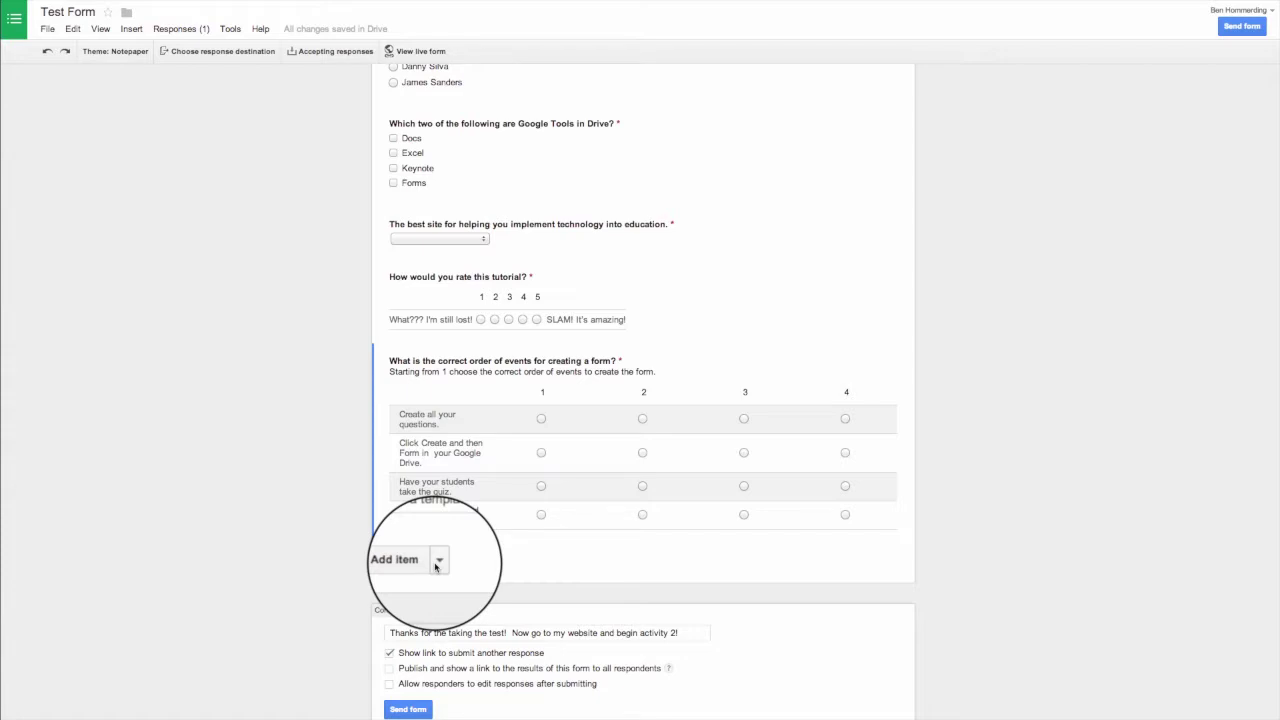
Start adding an image at the end of the form, using a URL as its source
{"action": "left_click", "coordinate": [436, 562]}
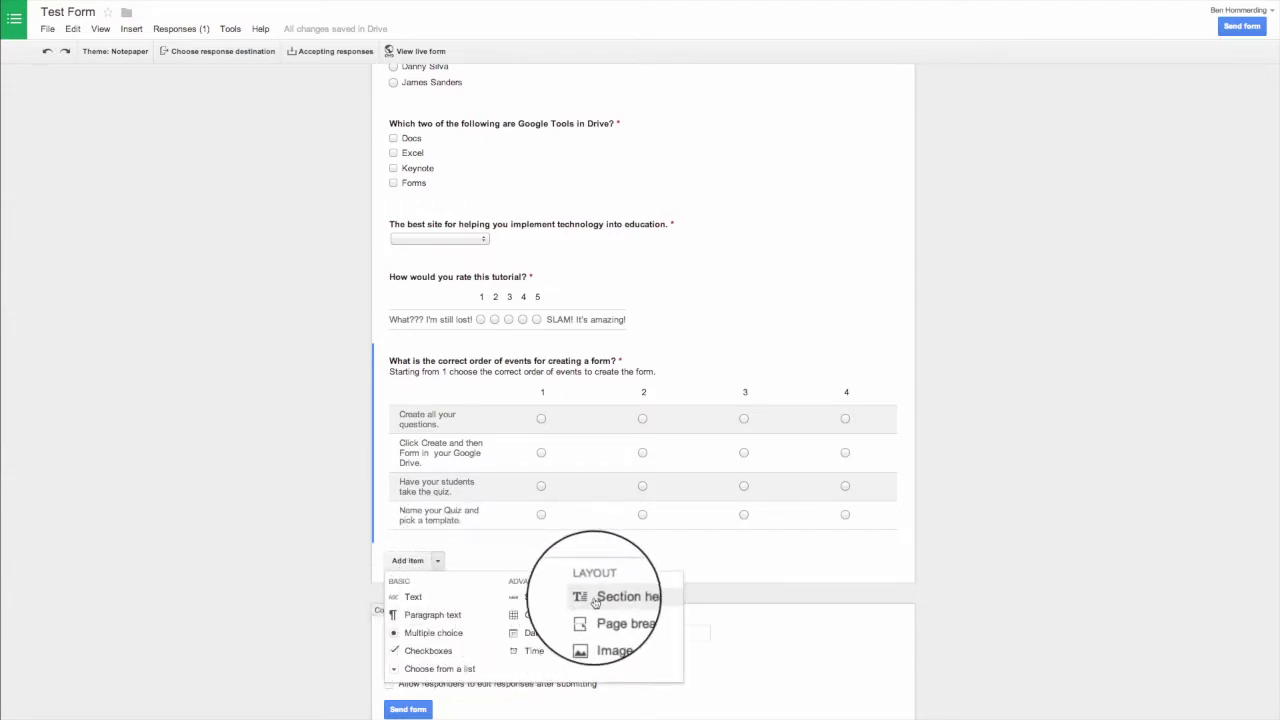
{"action": "left_click", "coordinate": [622, 634]}
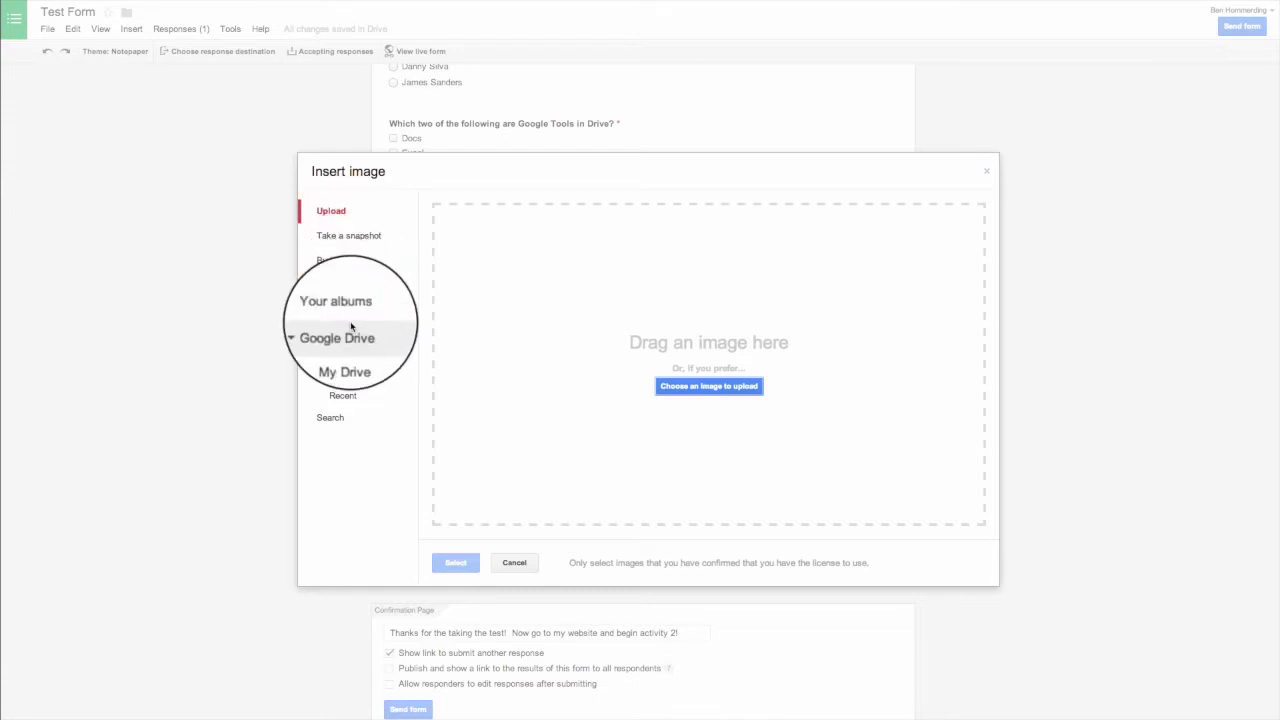
{"action": "left_click", "coordinate": [332, 260]}
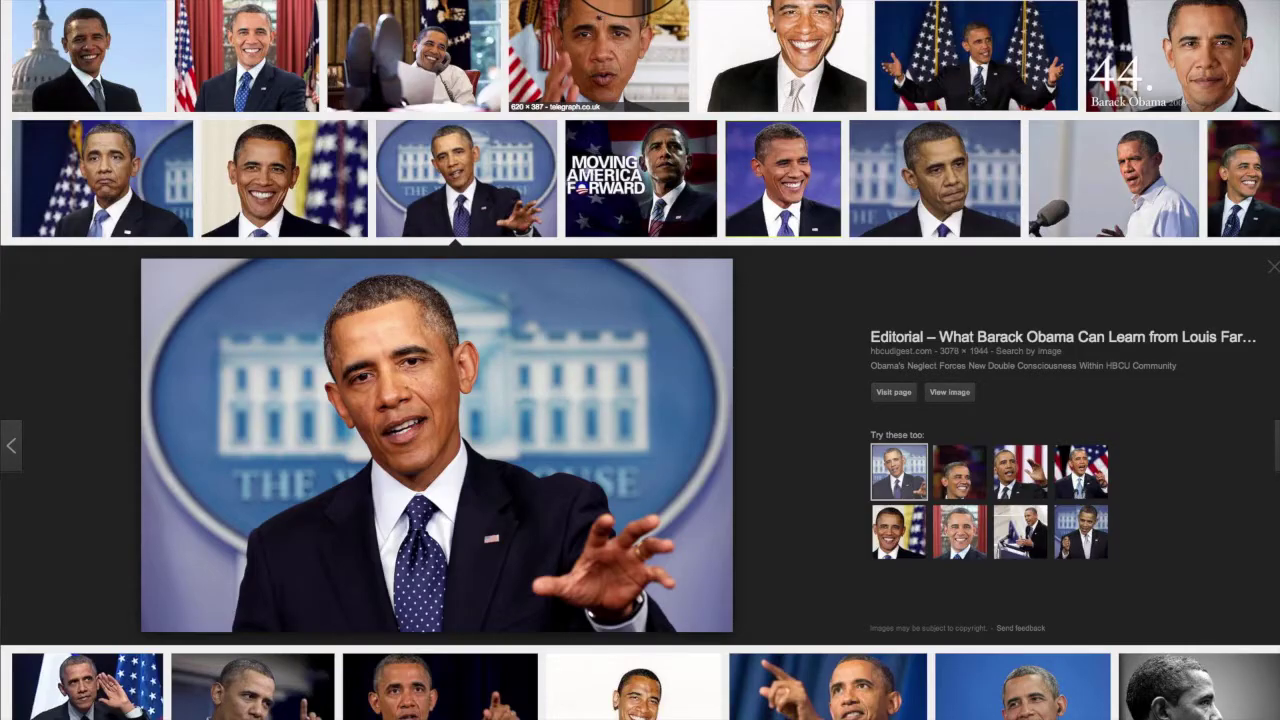
Copy the image URL of the enlarged Barack Obama photo in Google Images and insert that image into the form
{"action": "right_click", "coordinate": [629, 399]}
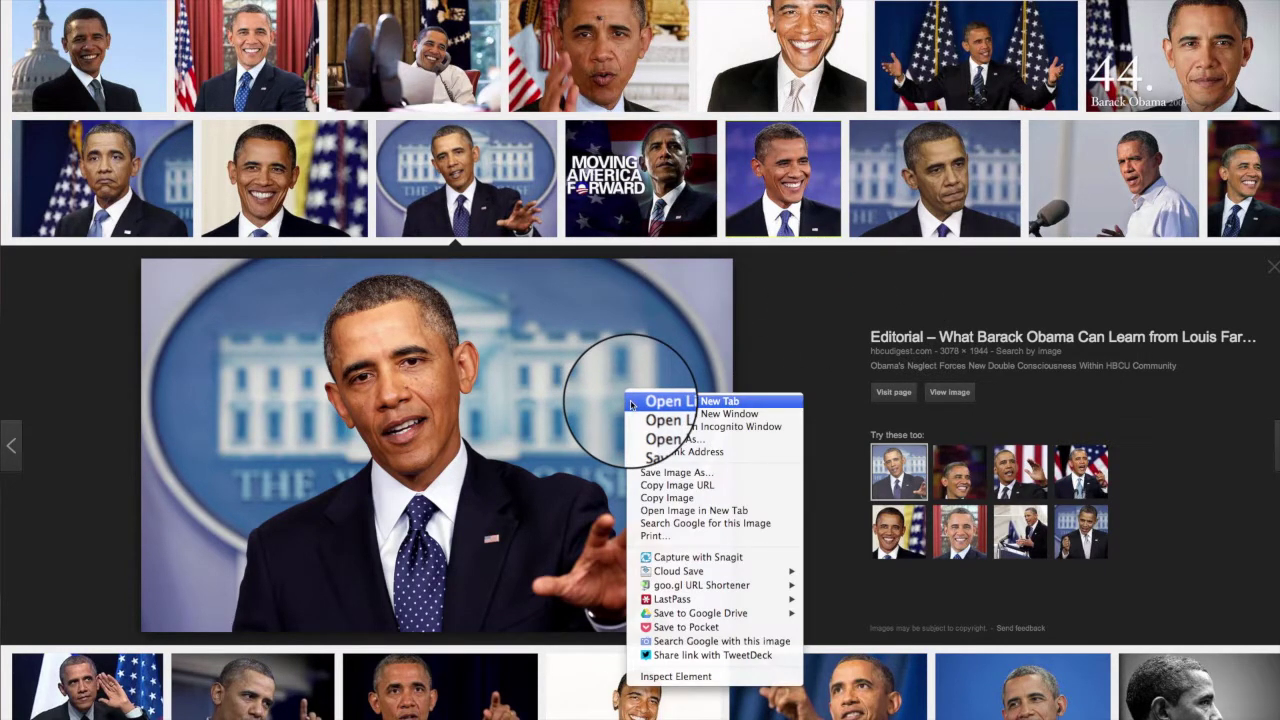
{"action": "left_click", "coordinate": [684, 486]}
{"action": "left_click", "coordinate": [402, 0]}
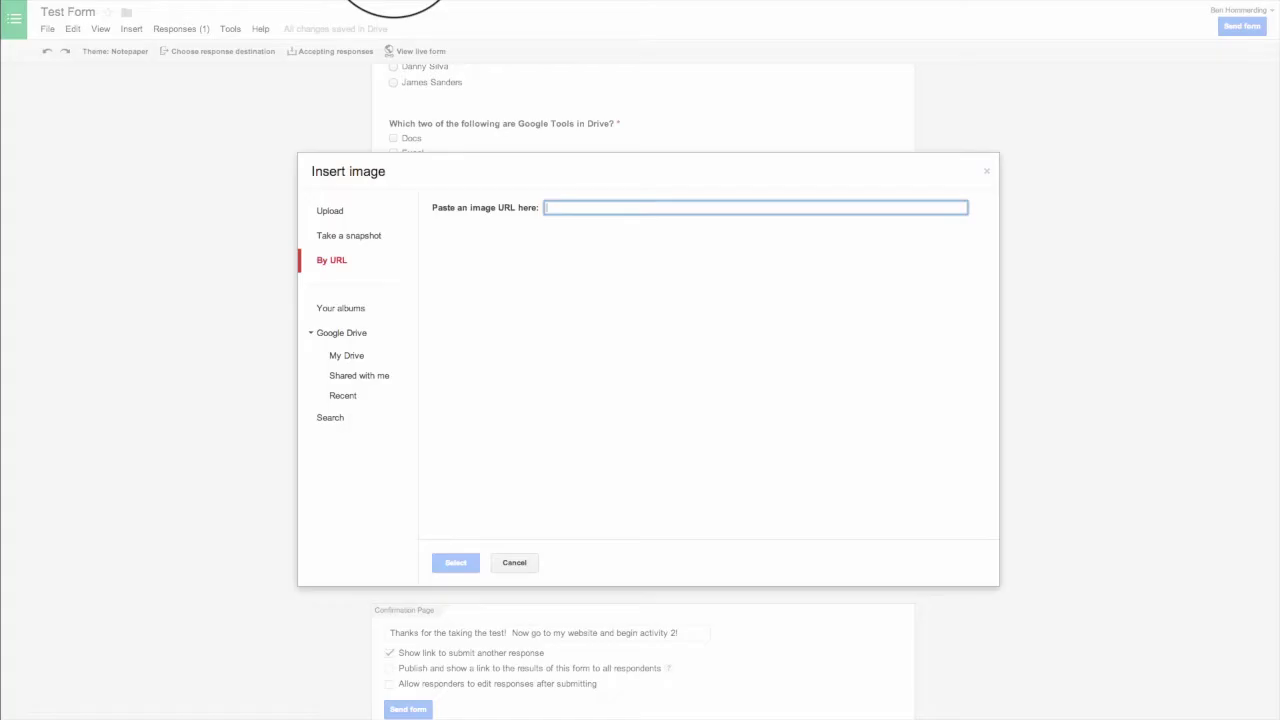
{"action": "key", "text": "ctrl+v"}
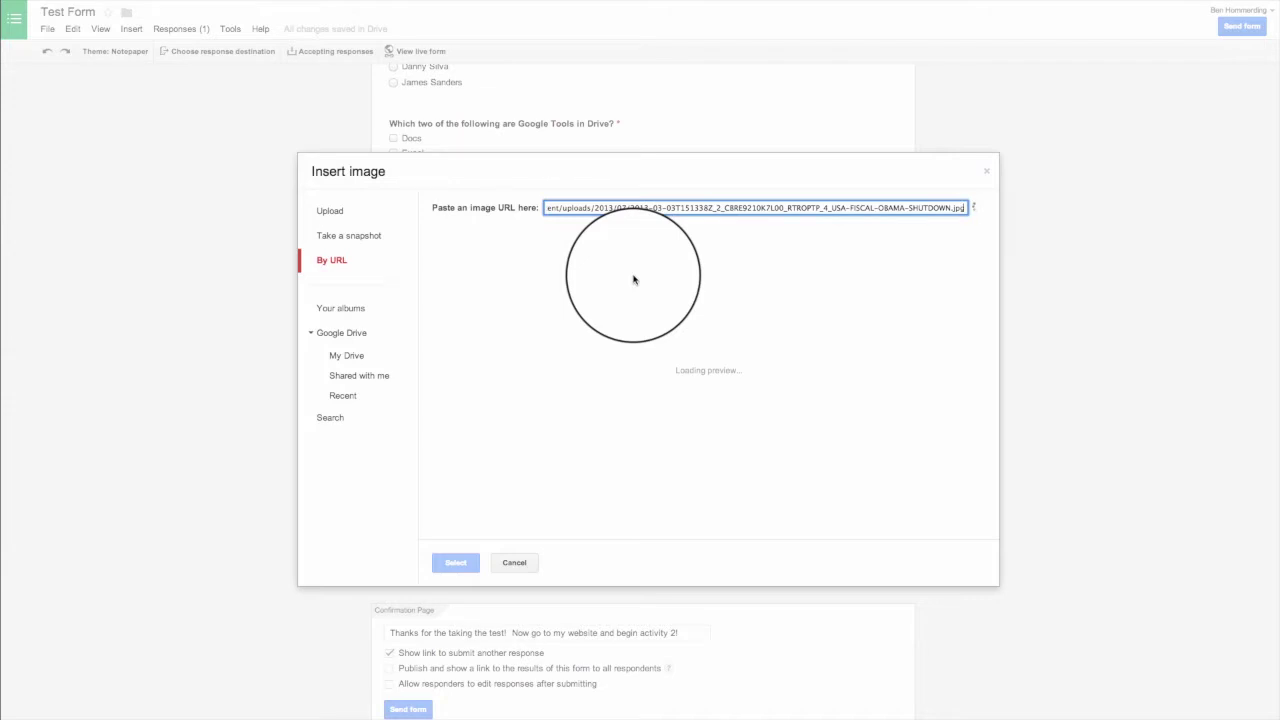
{"action": "left_click", "coordinate": [456, 561]}
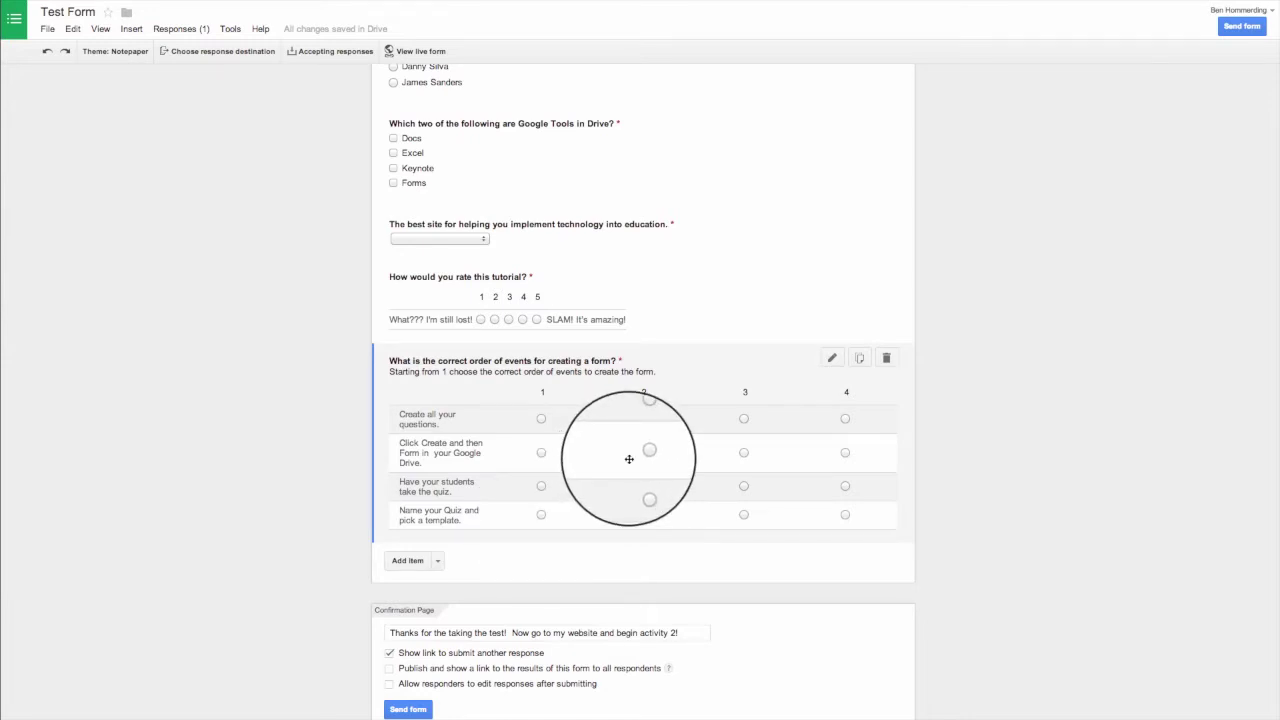
Shrink the inserted image to roughly 70% of its width, center it, and finish editing the item
{"action": "scroll", "coordinate": [600, 457], "scroll_direction": "down", "scroll_amount": 2}
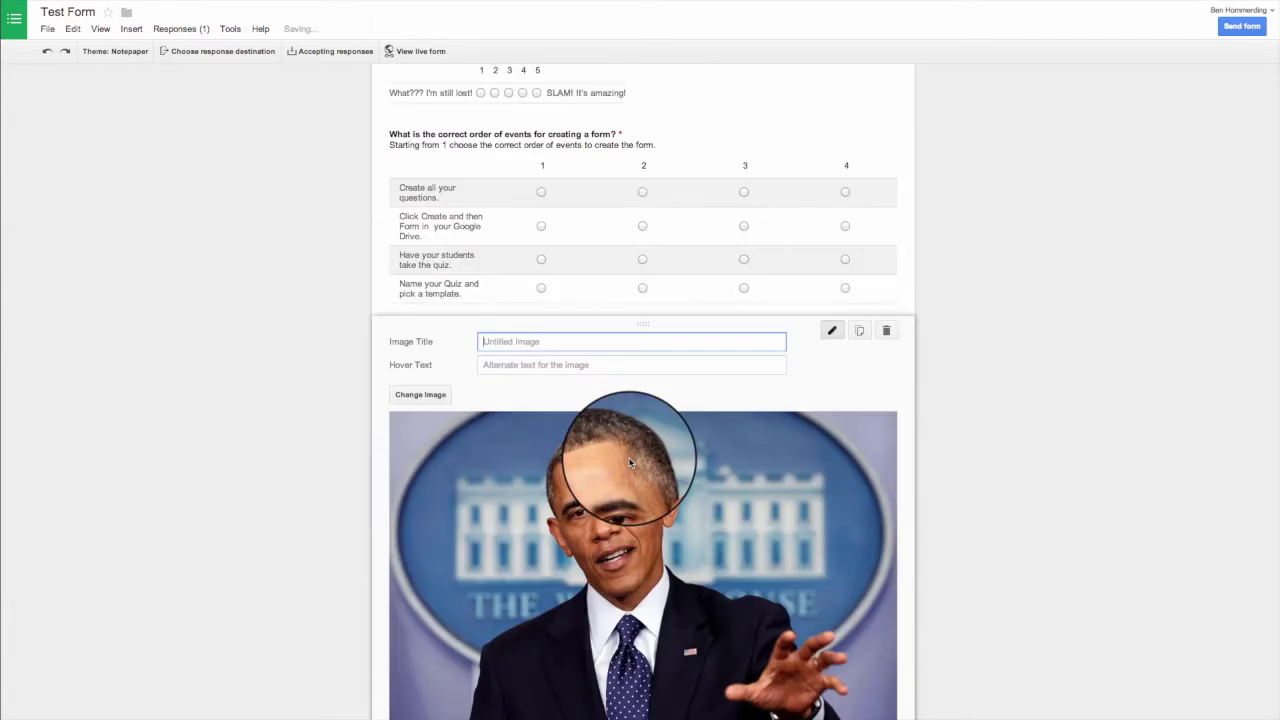
{"action": "scroll", "coordinate": [570, 420], "scroll_direction": "down", "scroll_amount": 1}
{"action": "left_click", "coordinate": [563, 462]}
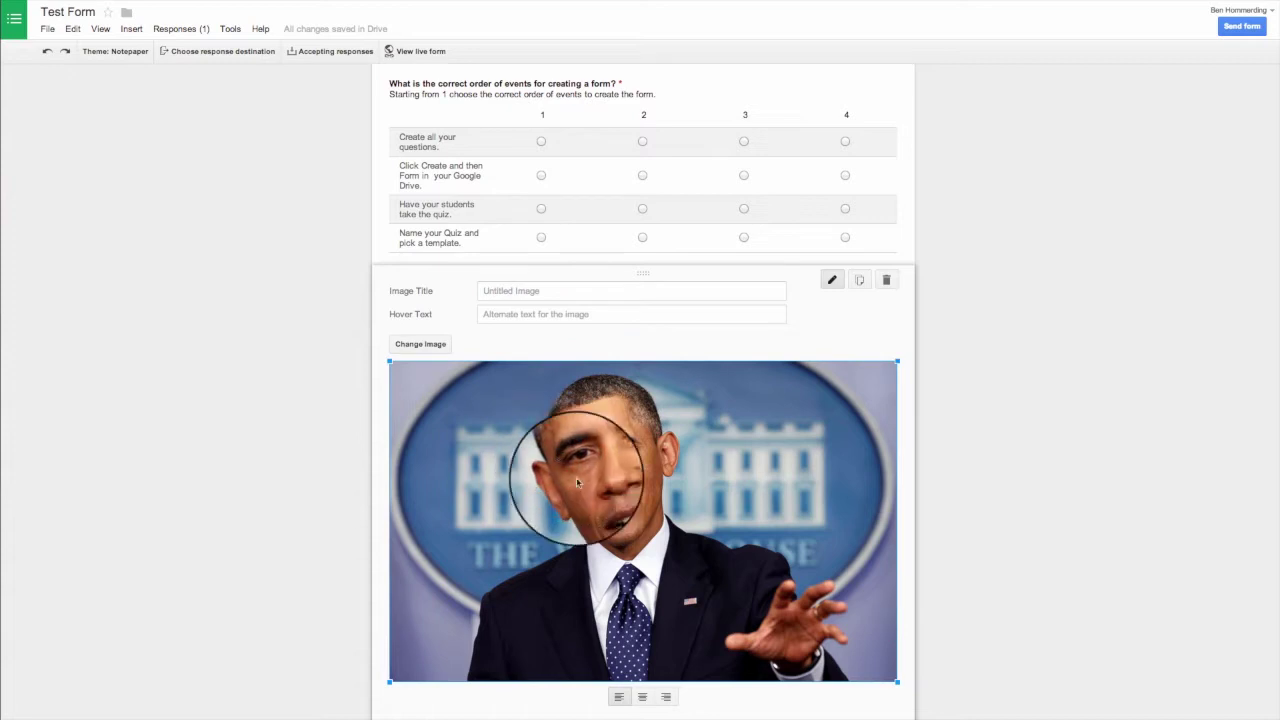
{"action": "left_click", "coordinate": [897, 682]}
{"action": "left_click_drag", "start_coordinate": [897, 682], "coordinate": [751, 589]}
{"action": "left_click", "coordinate": [565, 603]}
{"action": "left_click", "coordinate": [569, 603]}
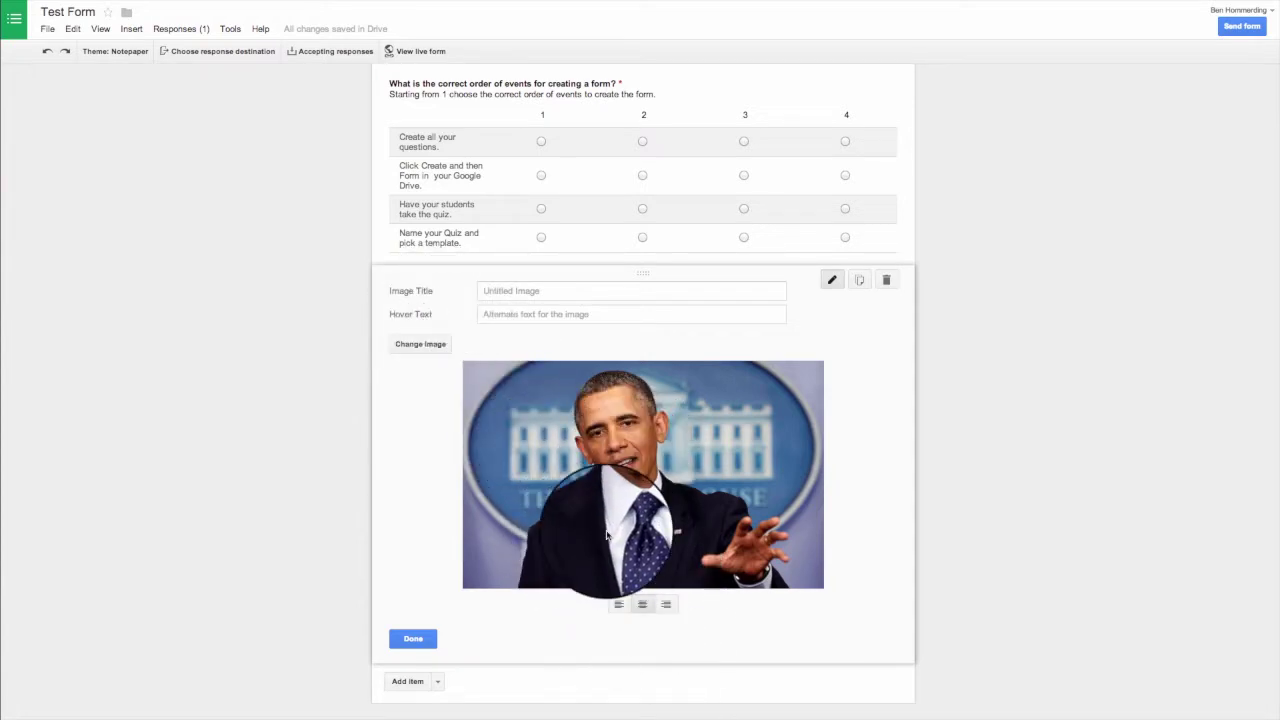
{"action": "left_click", "coordinate": [413, 638]}
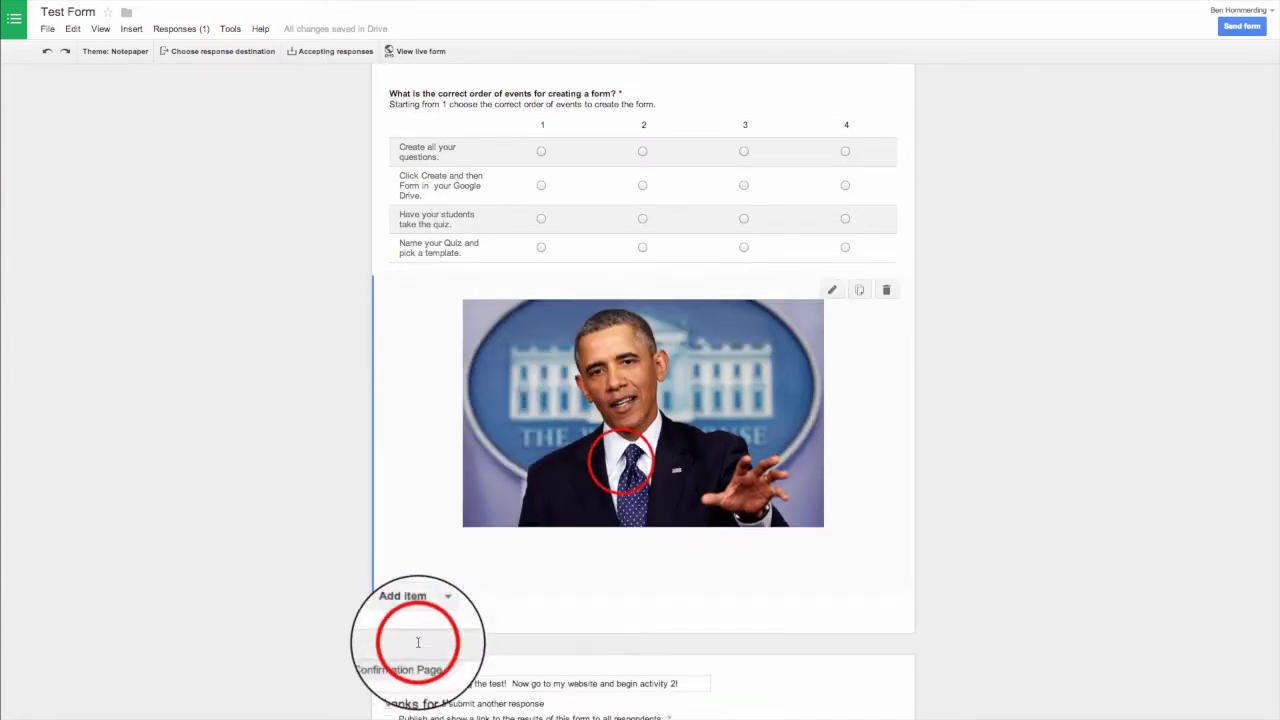
Move the image between the "Multiple Choice" header and the question about the current President
{"action": "left_click_drag", "start_coordinate": [614, 449], "coordinate": [621, 527]}
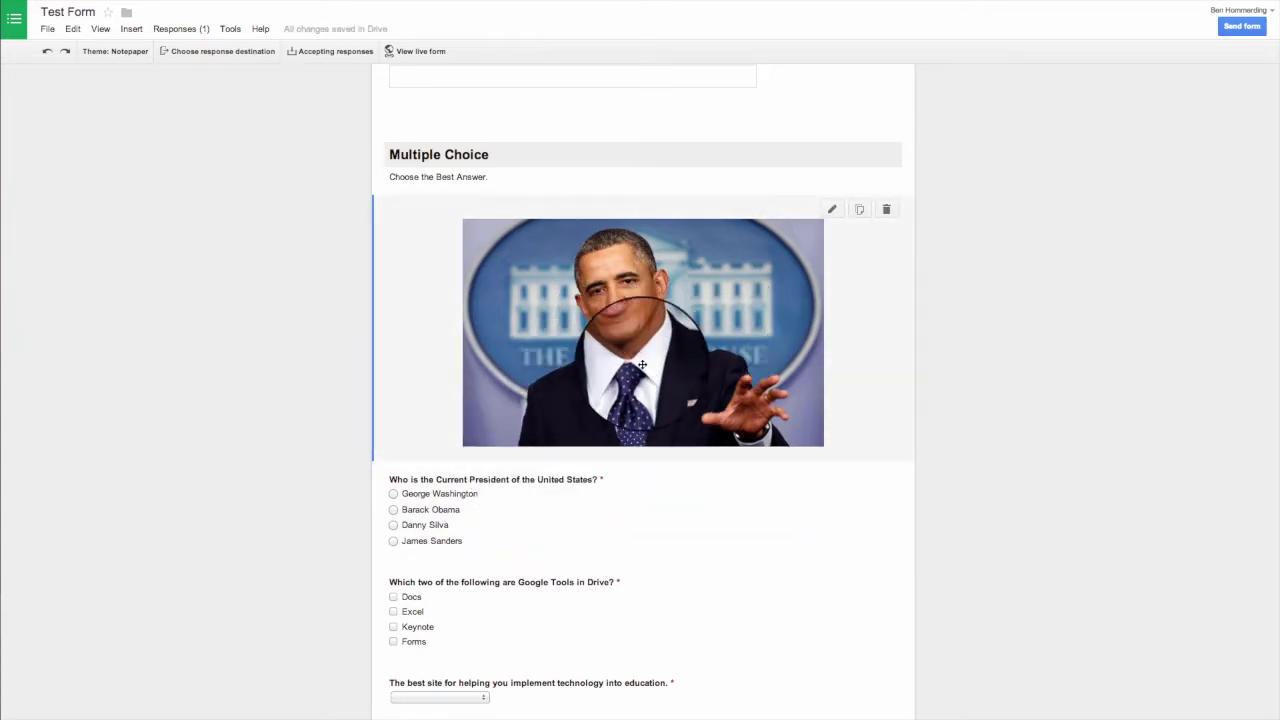
Add a video item at the end of the form, using the YouTube URL of Boston Dynamics' "Atlas Update" video as its source
{"action": "scroll", "coordinate": [550, 508], "scroll_direction": "down", "scroll_amount": 4}
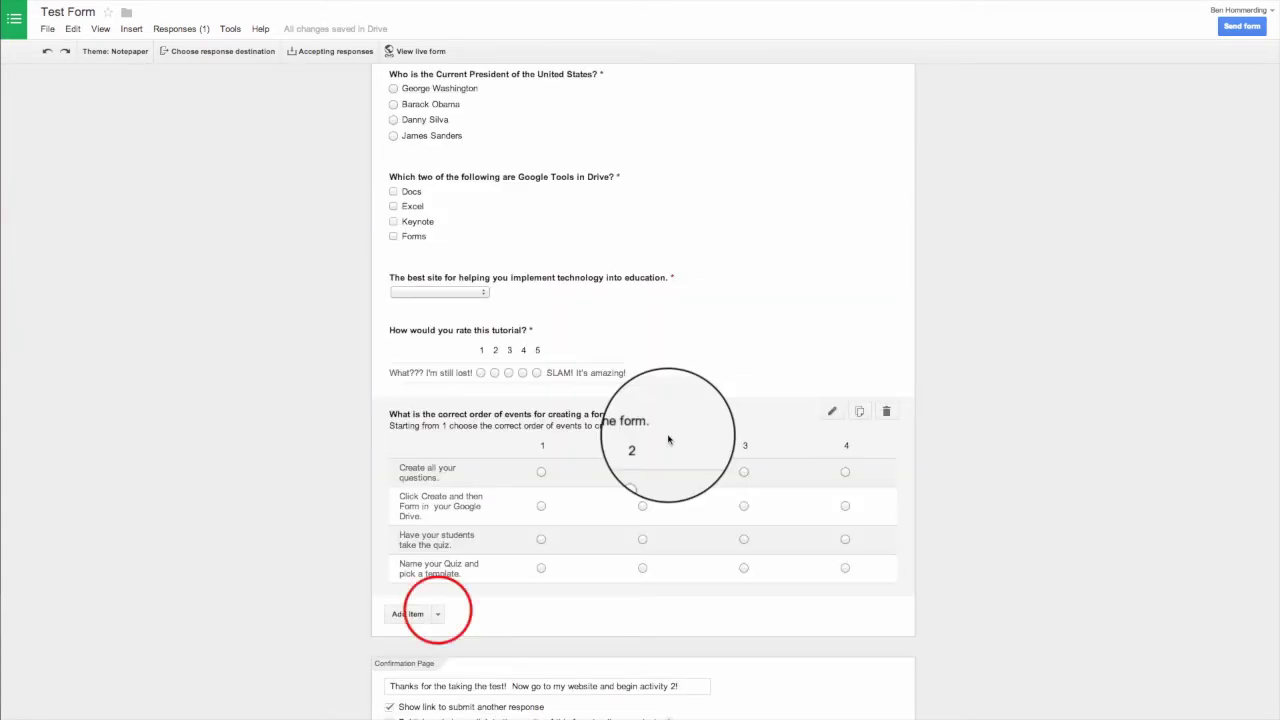
{"action": "left_click", "coordinate": [440, 614]}
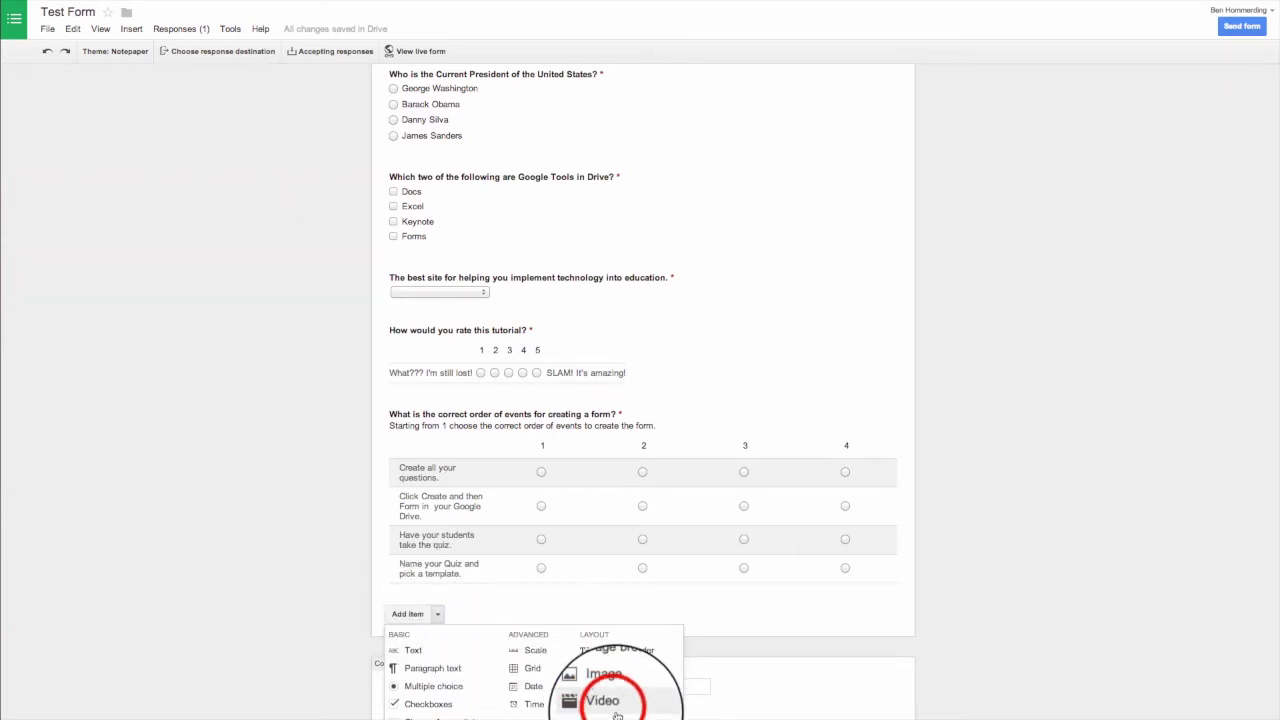
{"action": "left_click", "coordinate": [615, 712]}
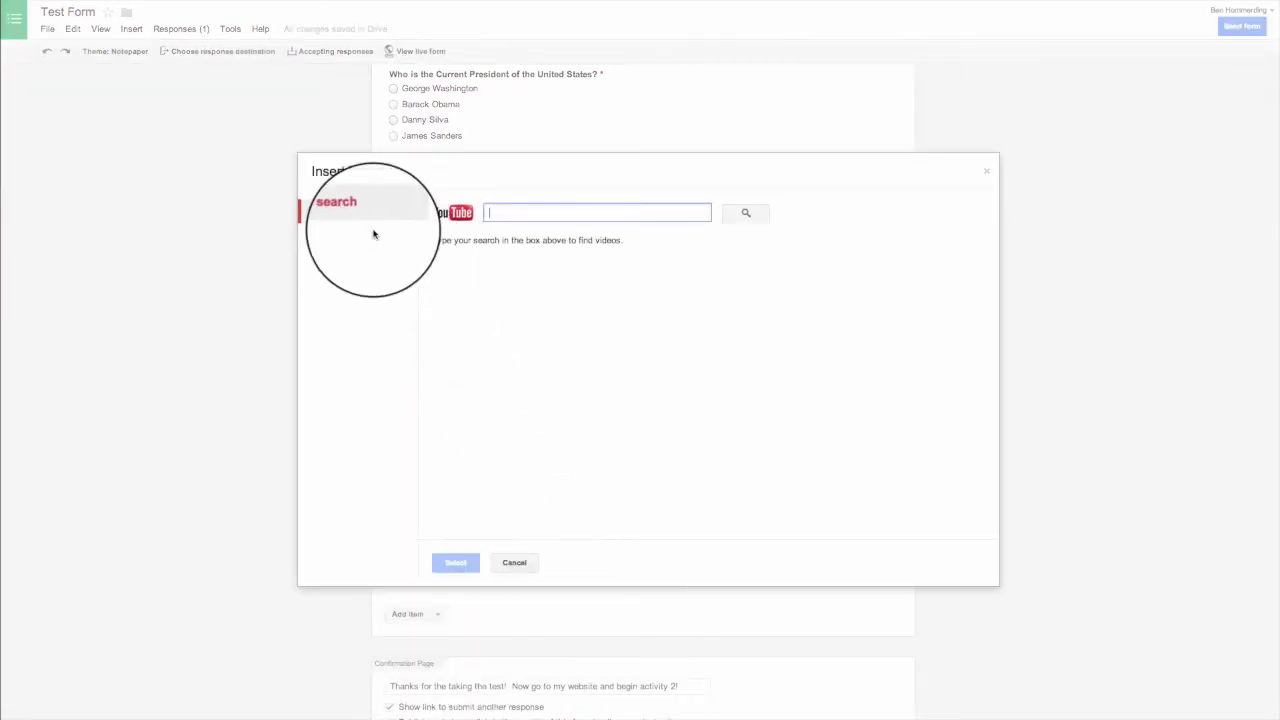
{"action": "left_click", "coordinate": [330, 236]}
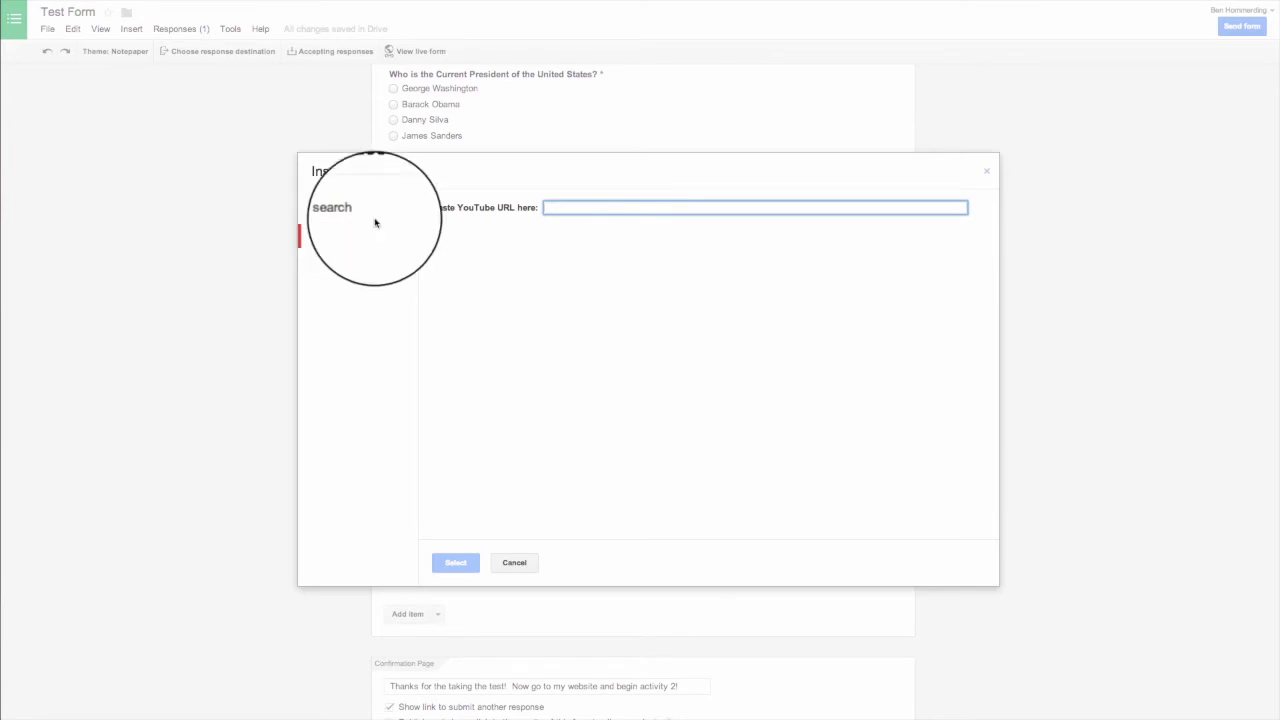
{"action": "left_click", "coordinate": [918, 0]}
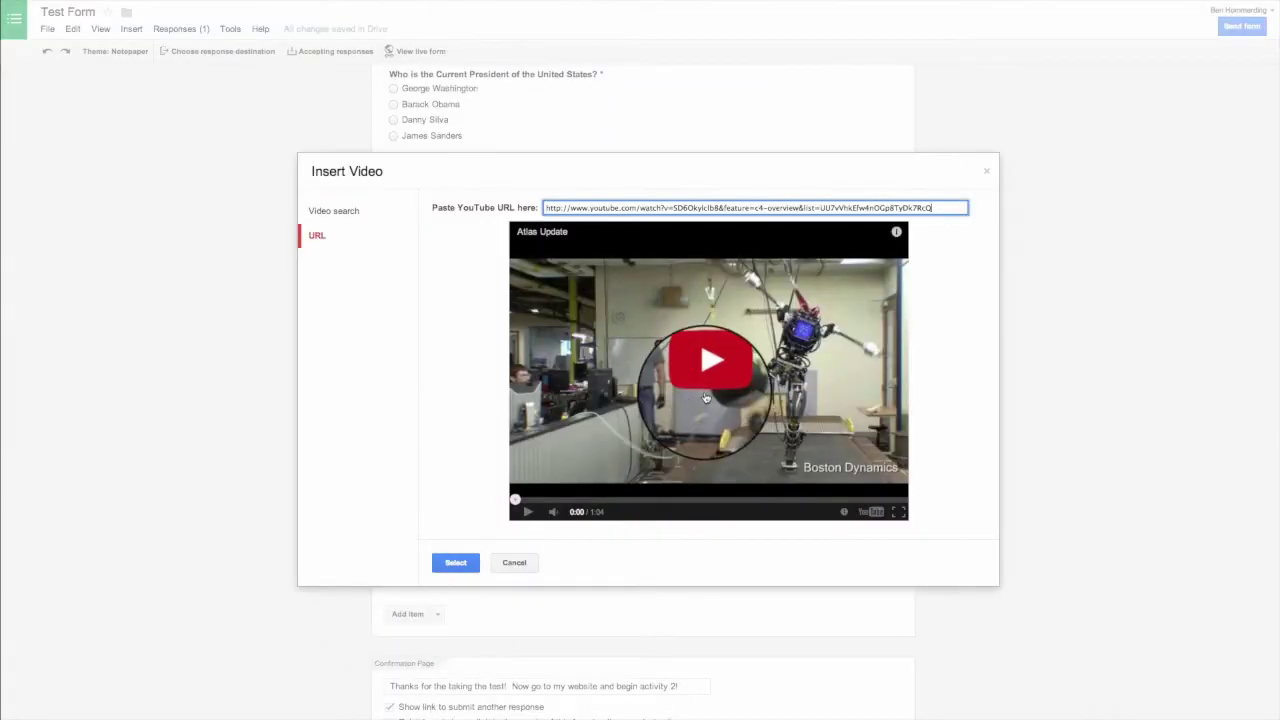
{"action": "left_click", "coordinate": [450, 563]}
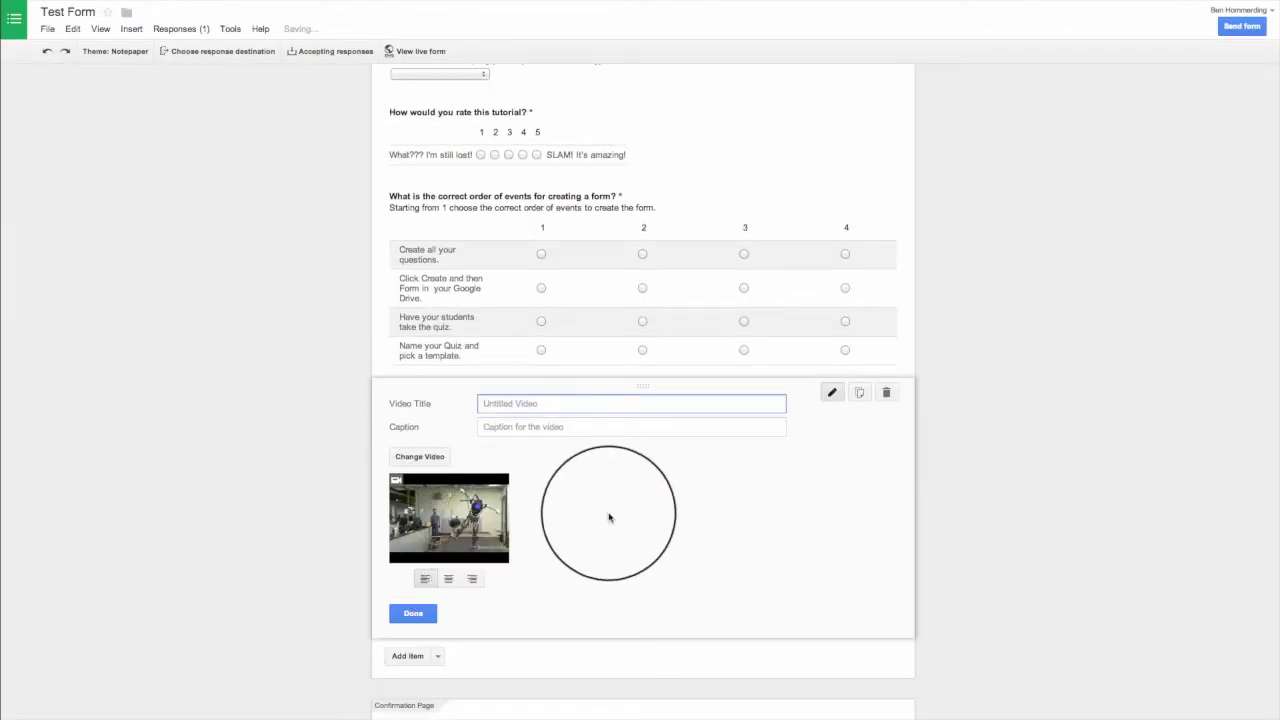
Enlarge the inserted video to a bit more than twice its width, center it, and finish editing the item
{"action": "left_click", "coordinate": [445, 528]}
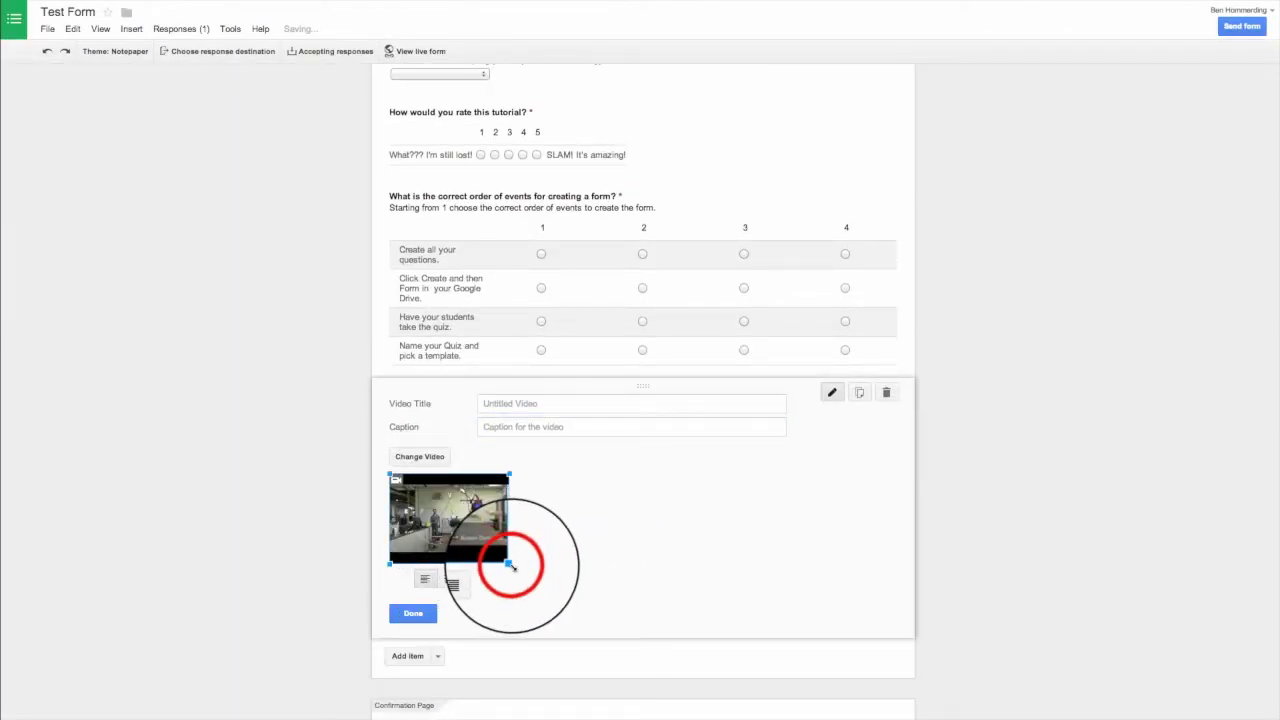
{"action": "left_click_drag", "start_coordinate": [510, 567], "coordinate": [576, 590]}
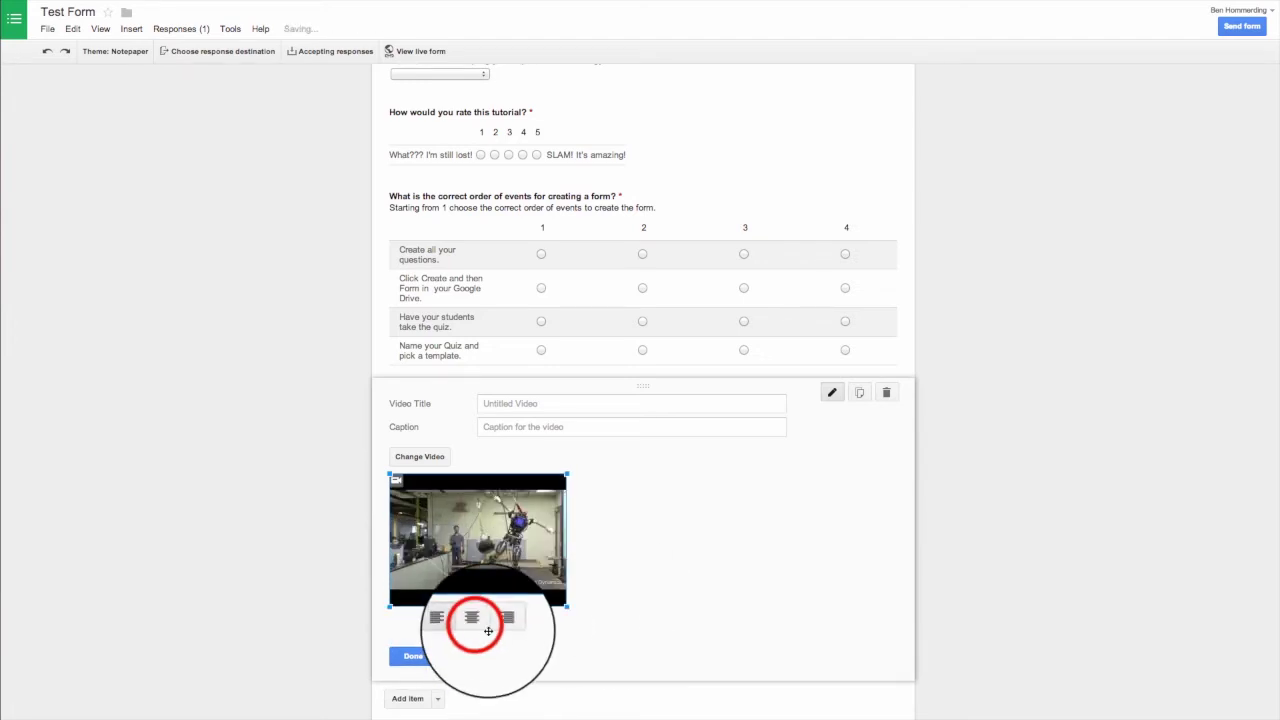
{"action": "left_click", "coordinate": [466, 616]}
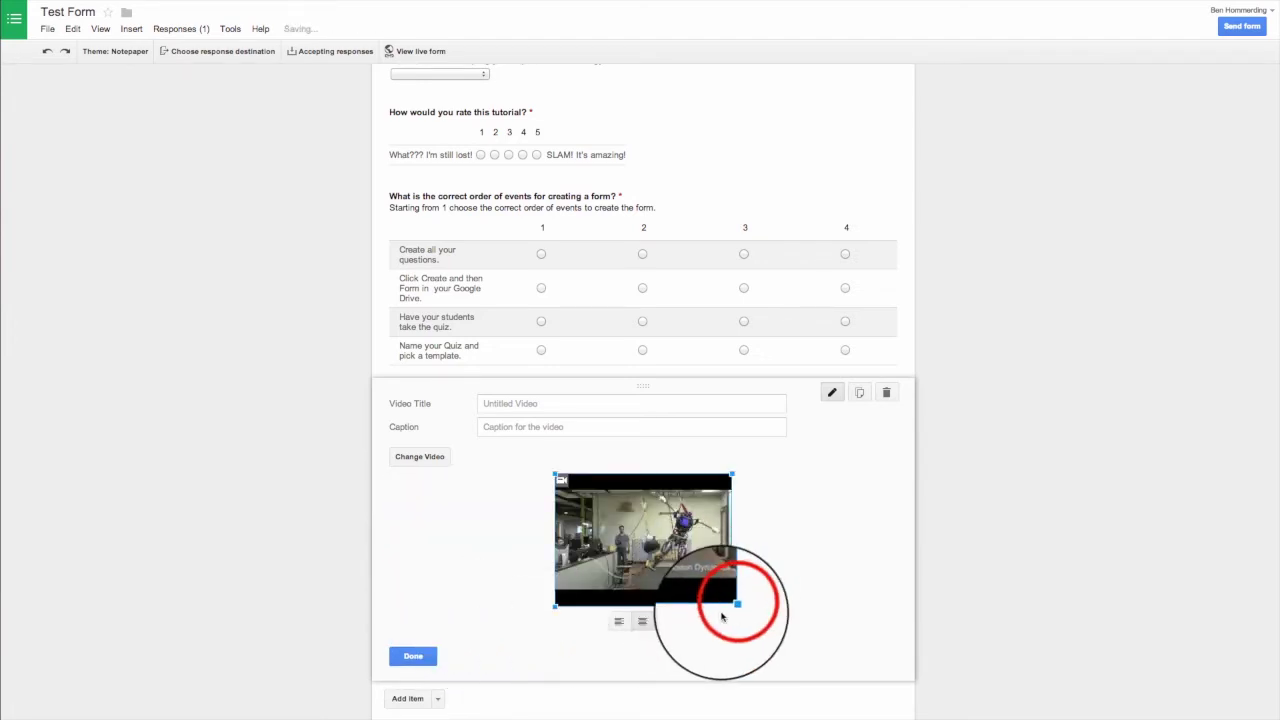
{"action": "left_click_drag", "start_coordinate": [731, 604], "coordinate": [898, 677]}
{"action": "left_click", "coordinate": [840, 592]}
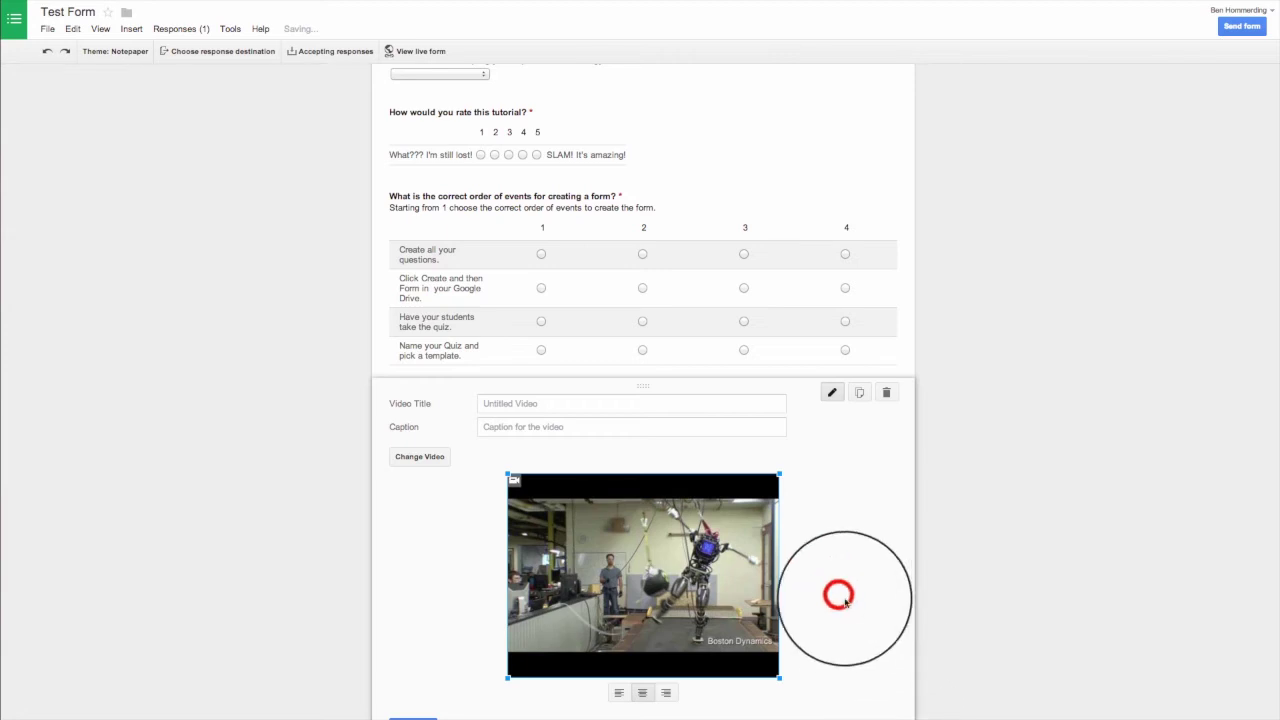
{"action": "scroll", "coordinate": [846, 597], "scroll_direction": "down", "scroll_amount": 2}
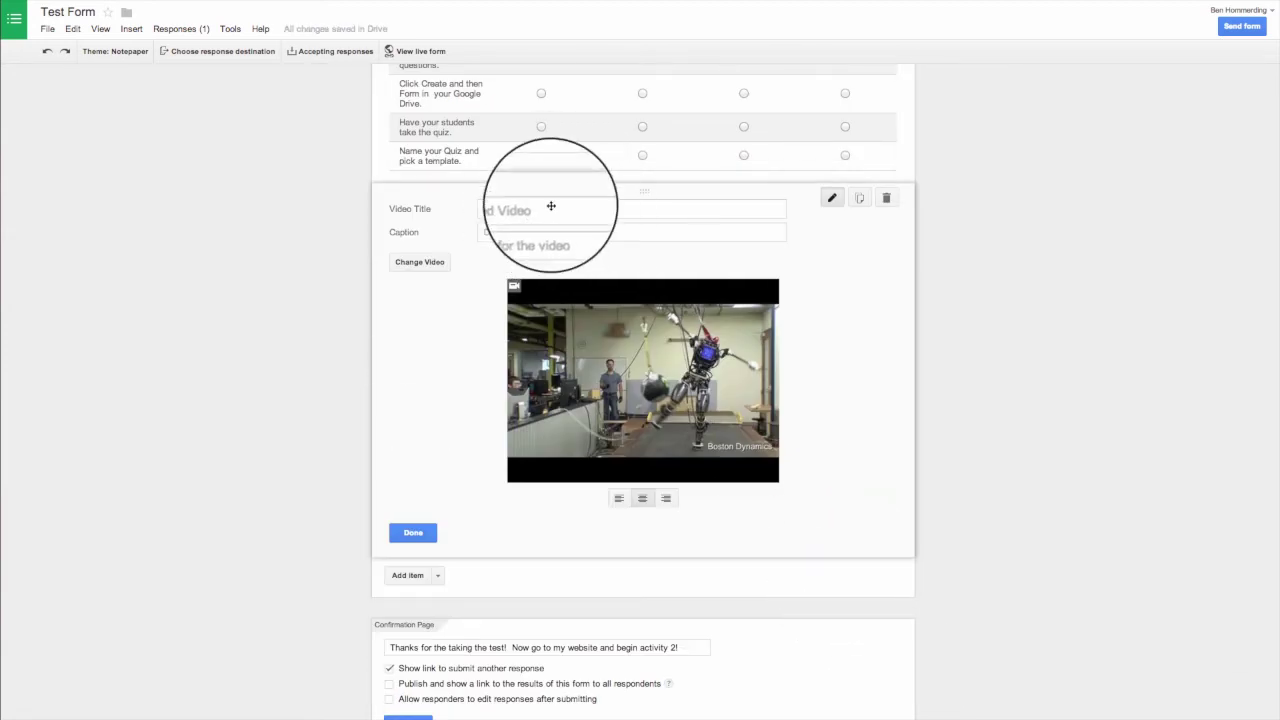
{"action": "left_click", "coordinate": [415, 532]}
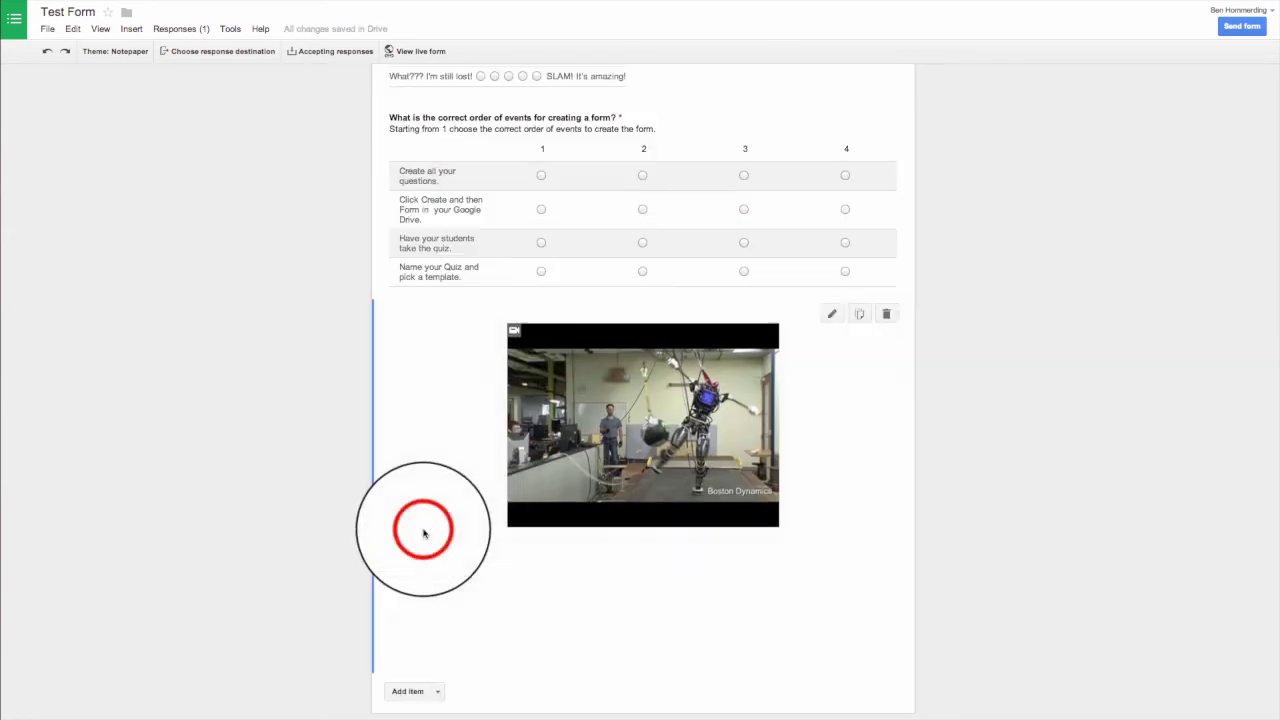